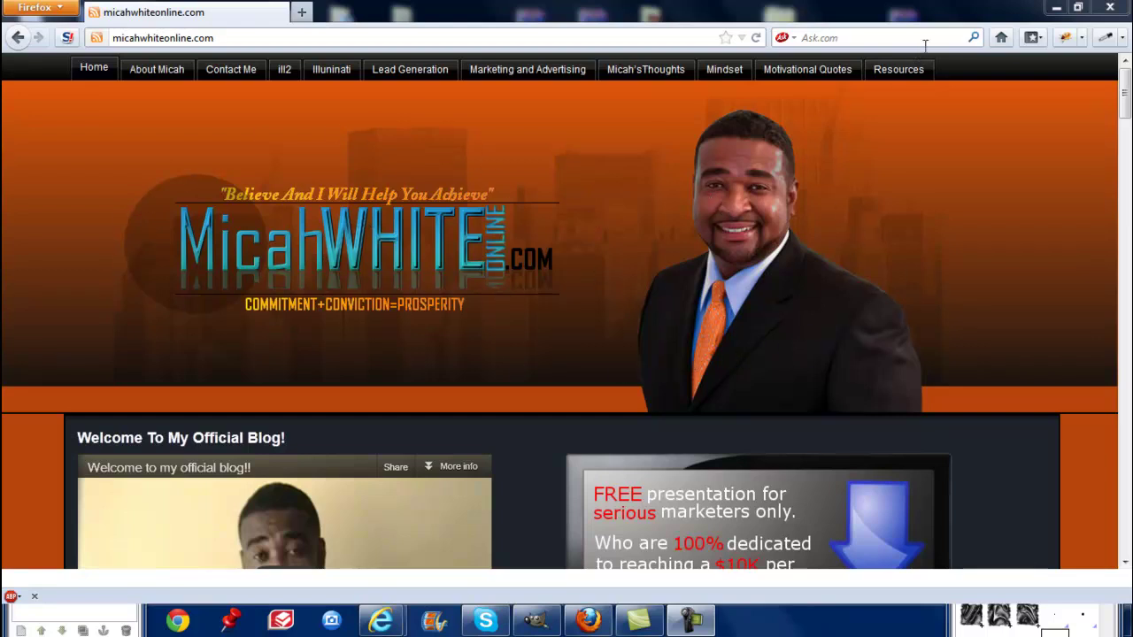
# - Bring GIMP back to the front and create a new 1200×400 image
pyautogui.click(587, 620)
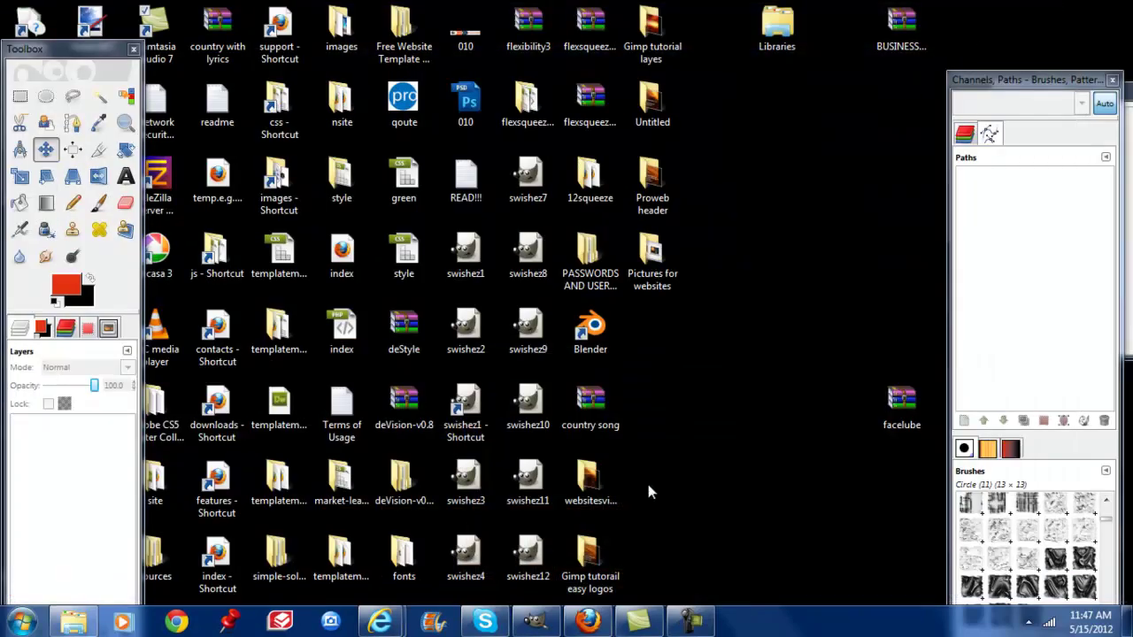
pyautogui.moveTo(534, 611)
pyautogui.click(537, 569)
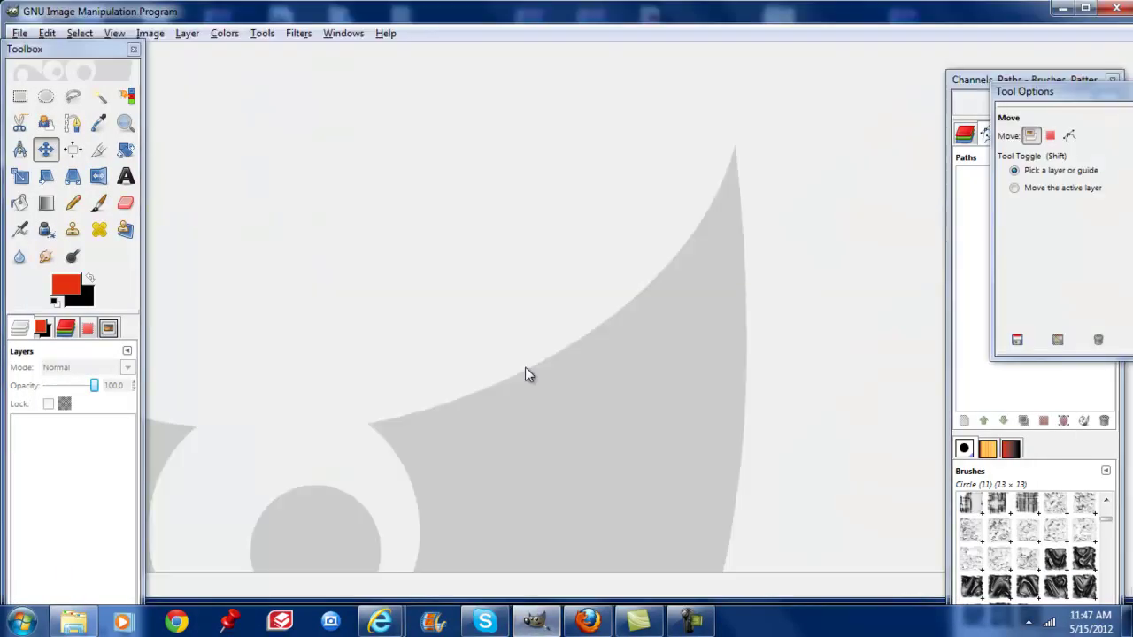
pyautogui.click(20, 33)
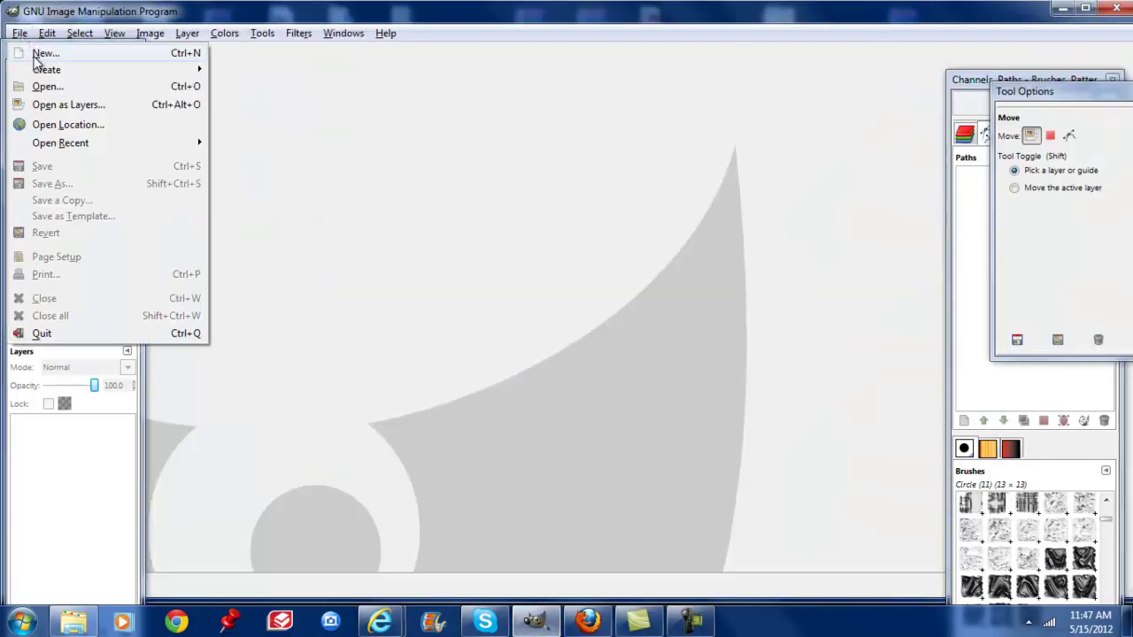
pyautogui.click(40, 53)
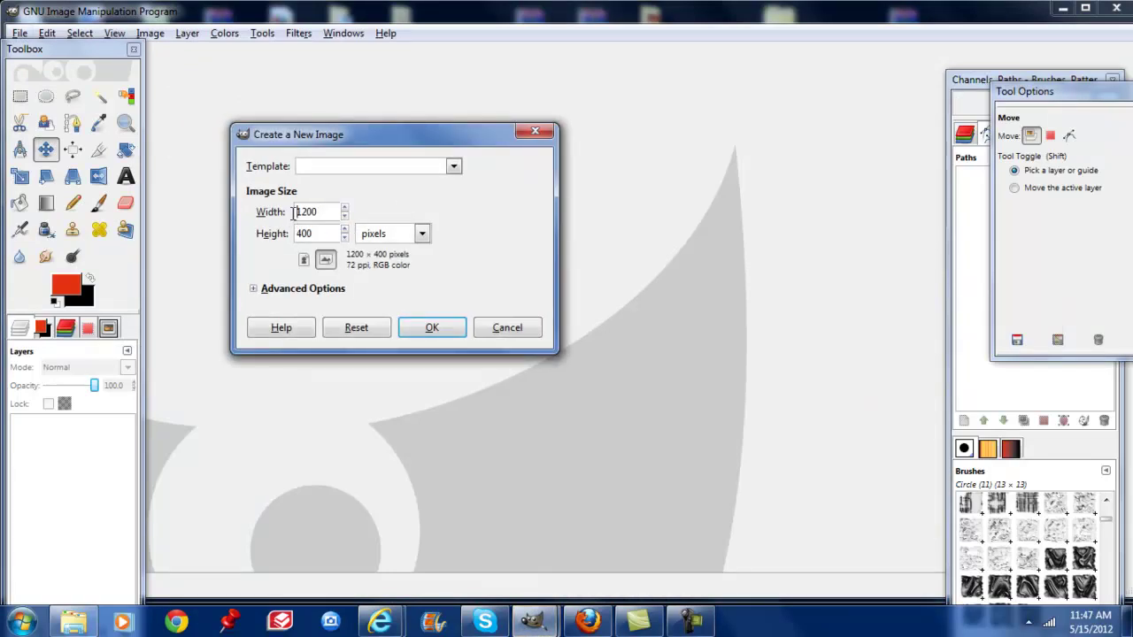
pyautogui.click(432, 327)
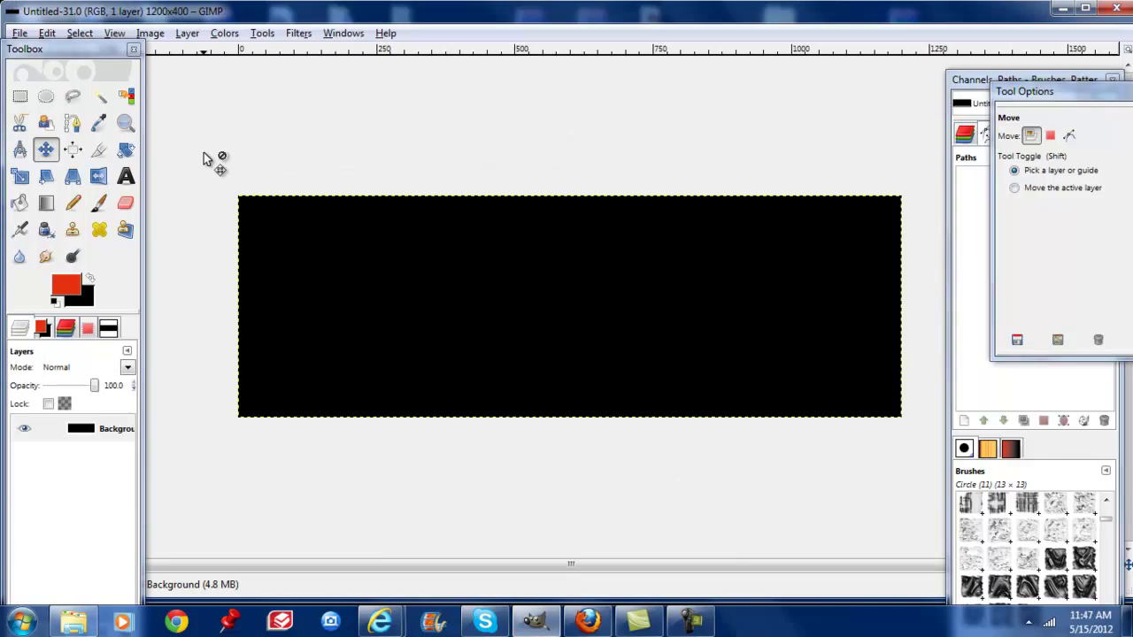
# - Show the new canvas at 100% zoom
pyautogui.moveTo(76, 49); pyautogui.dragTo(280, 74)
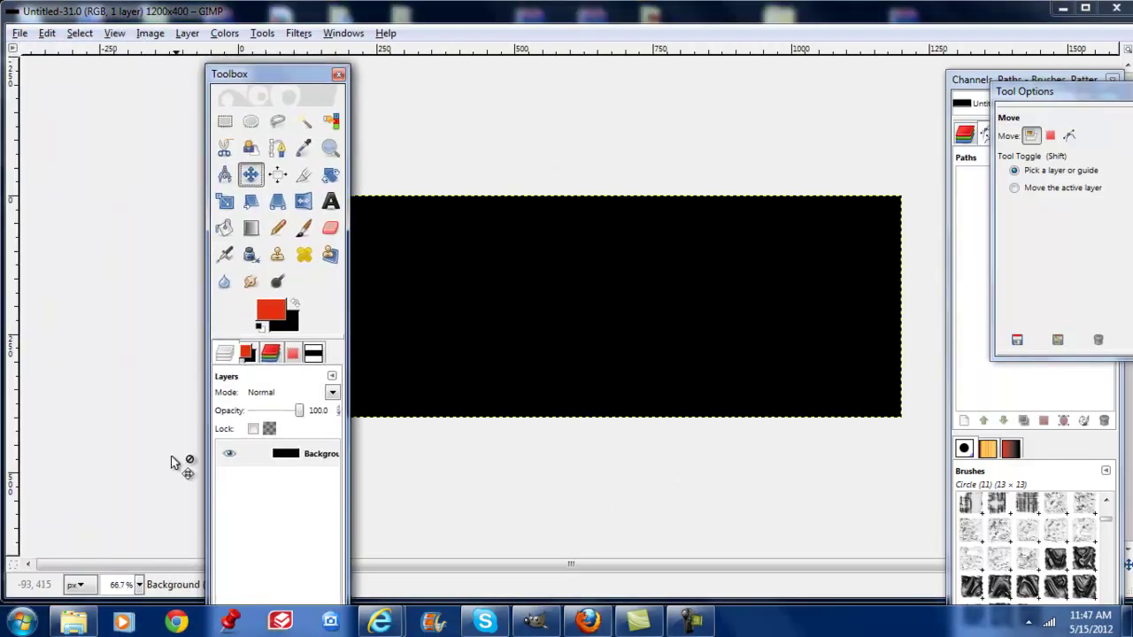
pyautogui.click(140, 590)
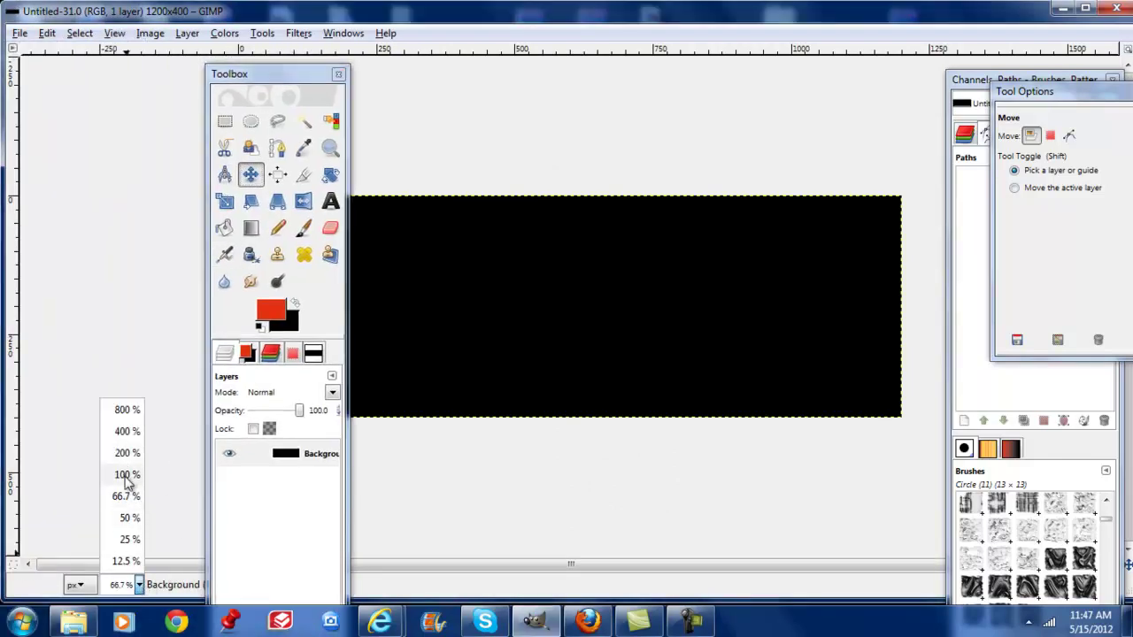
pyautogui.click(127, 472)
pyautogui.moveTo(277, 80); pyautogui.dragTo(105, 42)
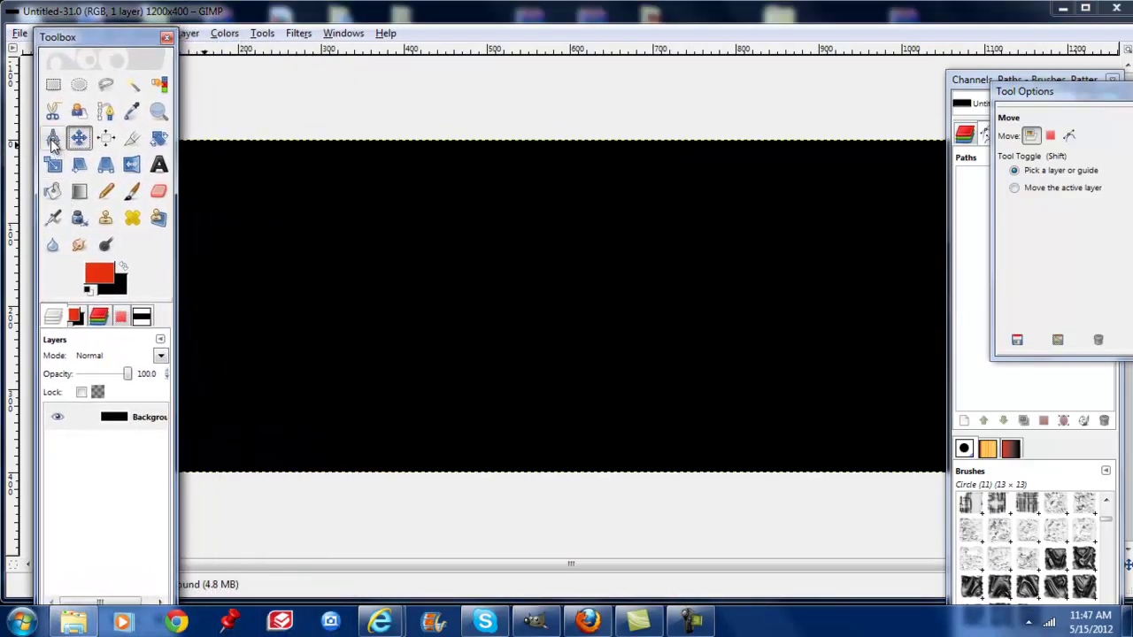
# - Choose the Bucket Fill tool with white as the foreground colour
pyautogui.click(53, 193)
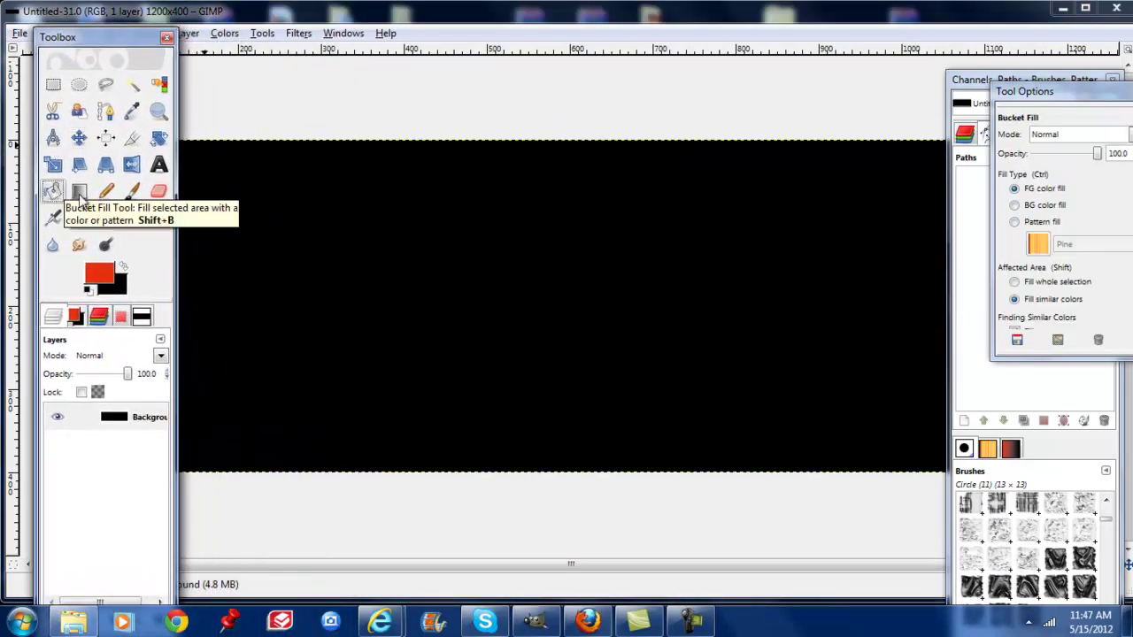
pyautogui.click(95, 277)
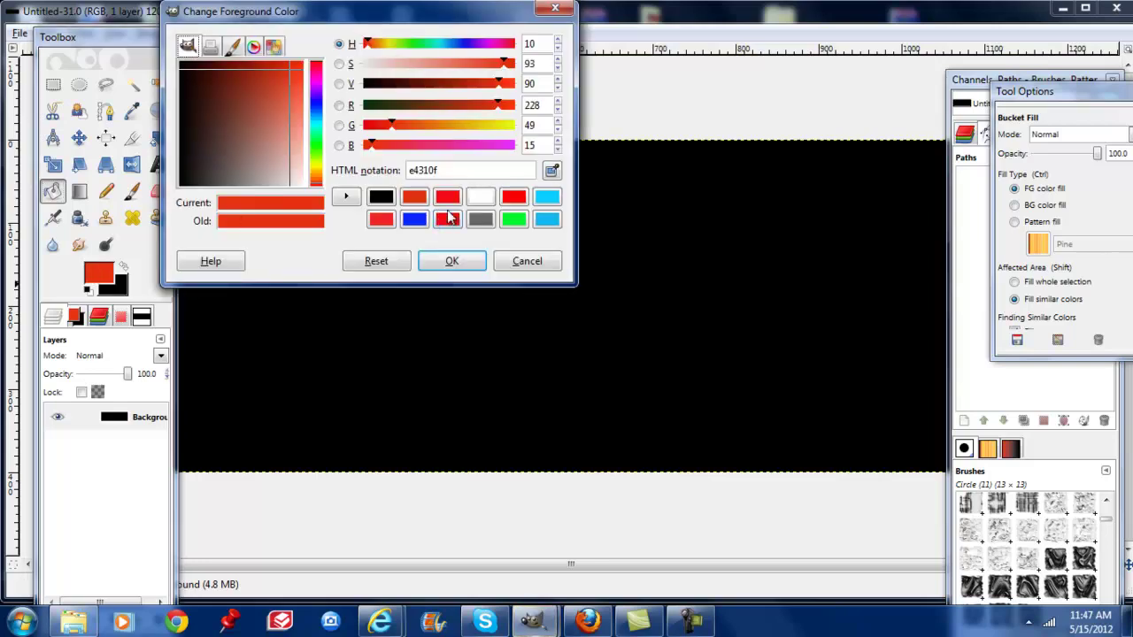
pyautogui.click(480, 196)
pyautogui.click(452, 263)
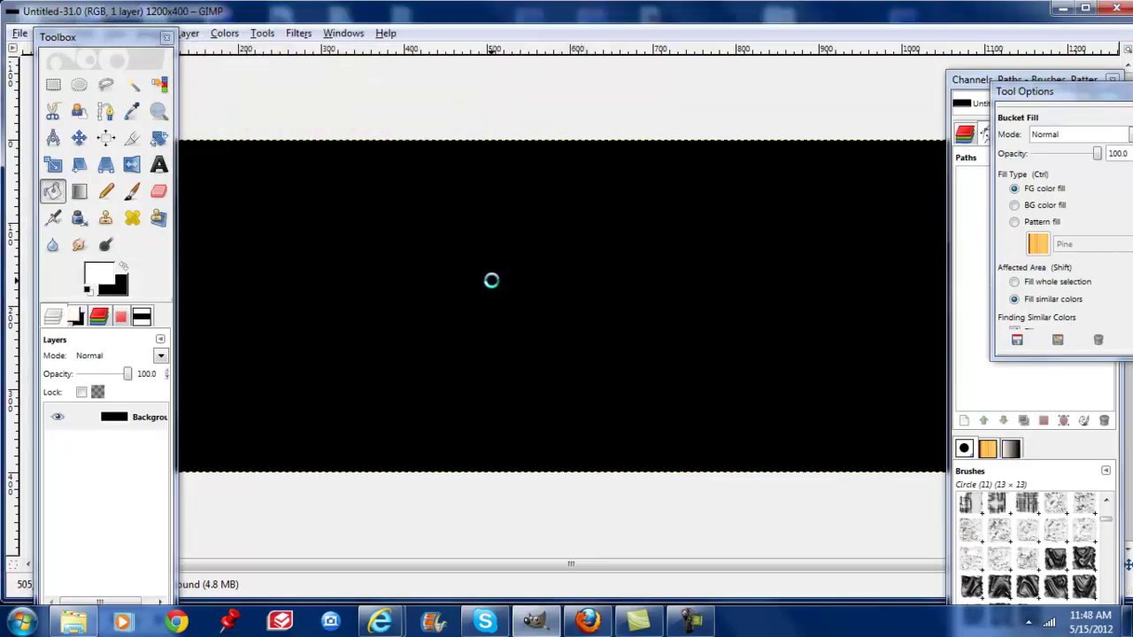
# - Fill the canvas white and pick the Blend tool with a foreground-to-background gradient
pyautogui.click(491, 281)
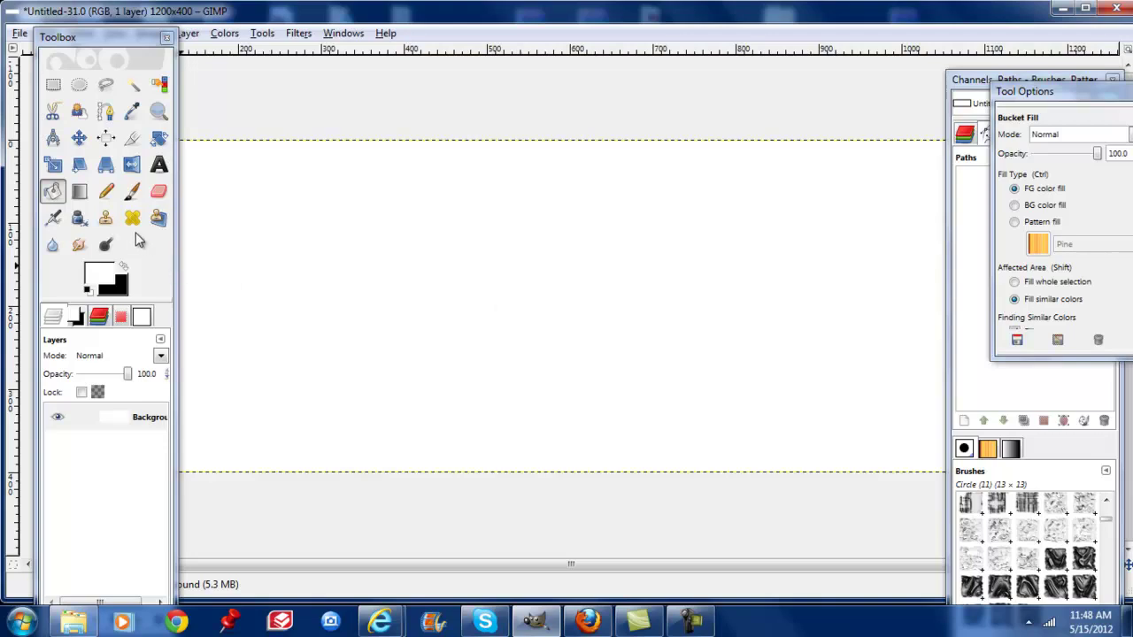
pyautogui.click(79, 192)
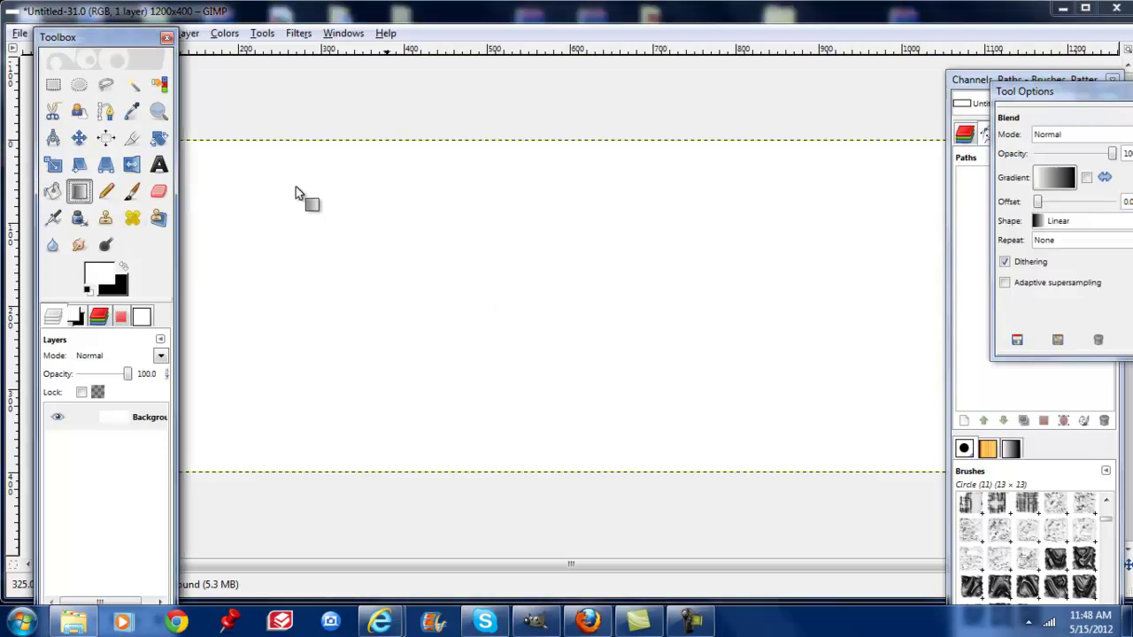
pyautogui.click(1045, 181)
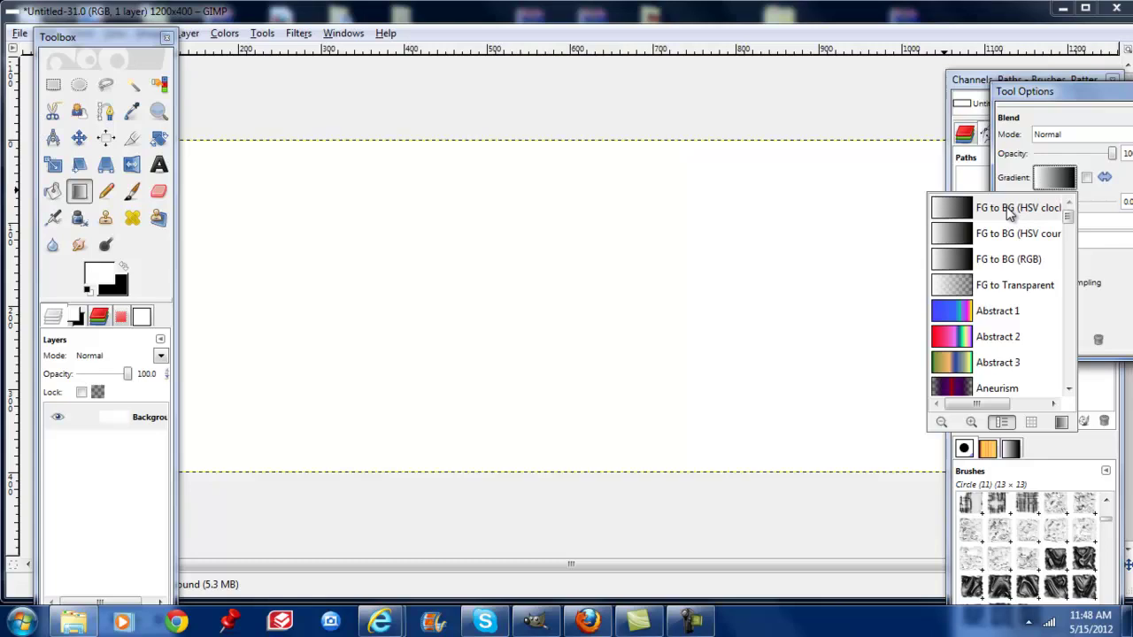
pyautogui.click(867, 230)
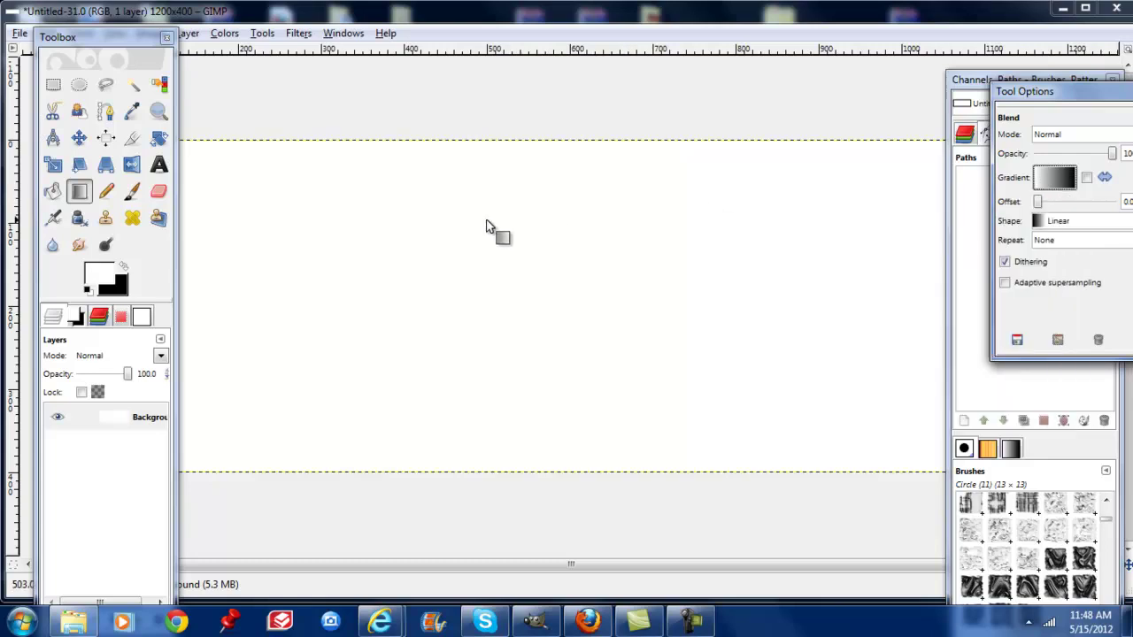
# - Set the foreground to orange ec6811 with a black background, then drag the gradient from top to bottom
pyautogui.click(97, 276)
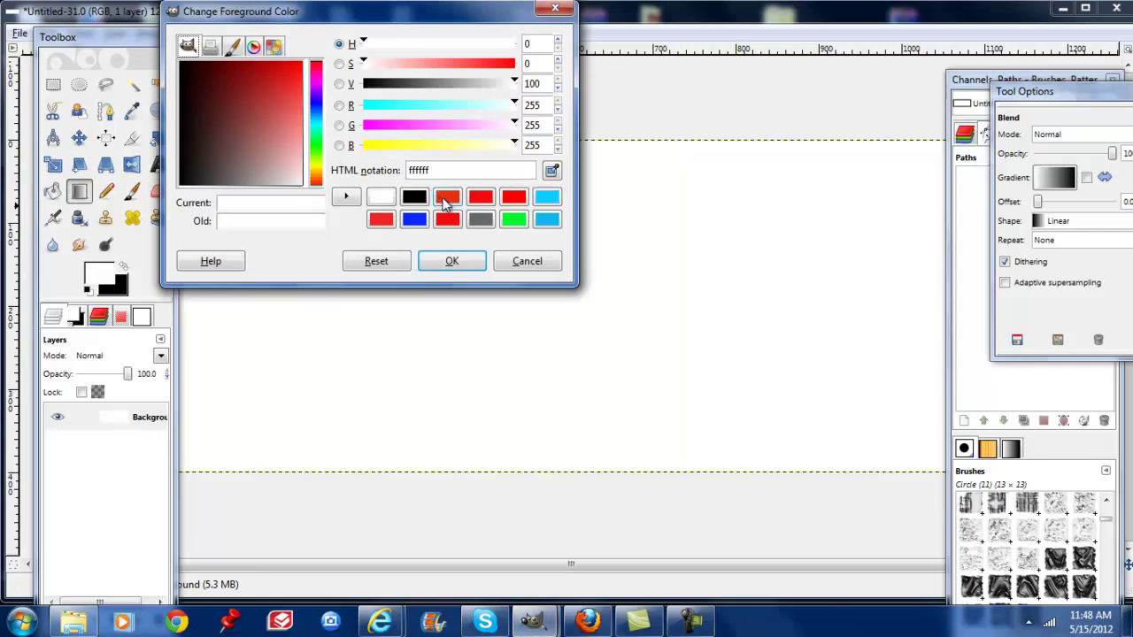
pyautogui.click(317, 183)
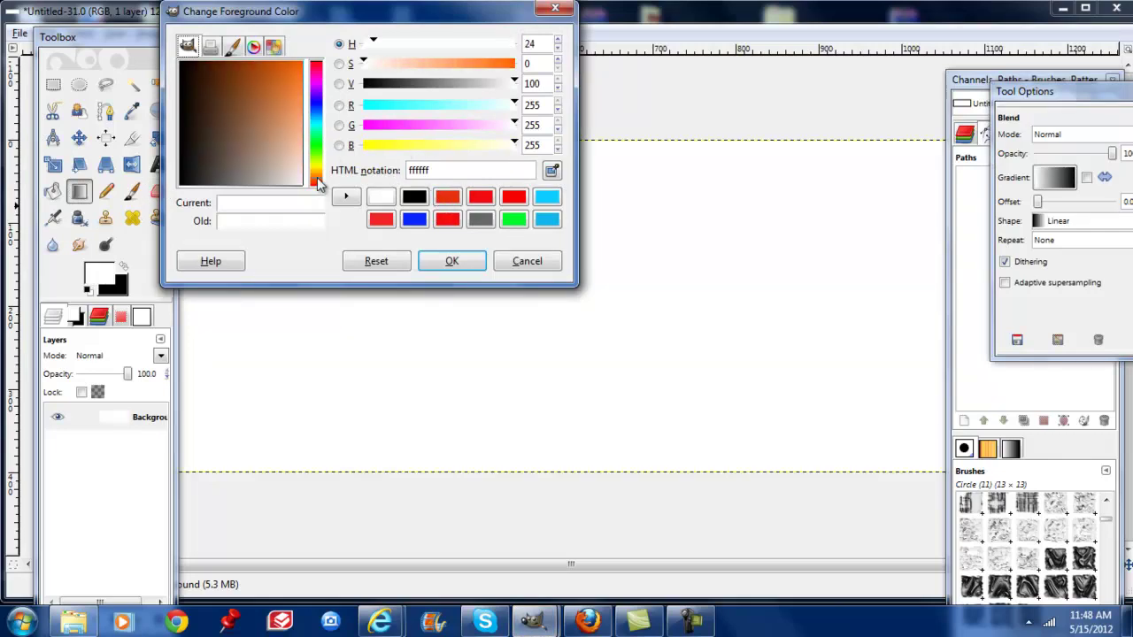
pyautogui.click(294, 70)
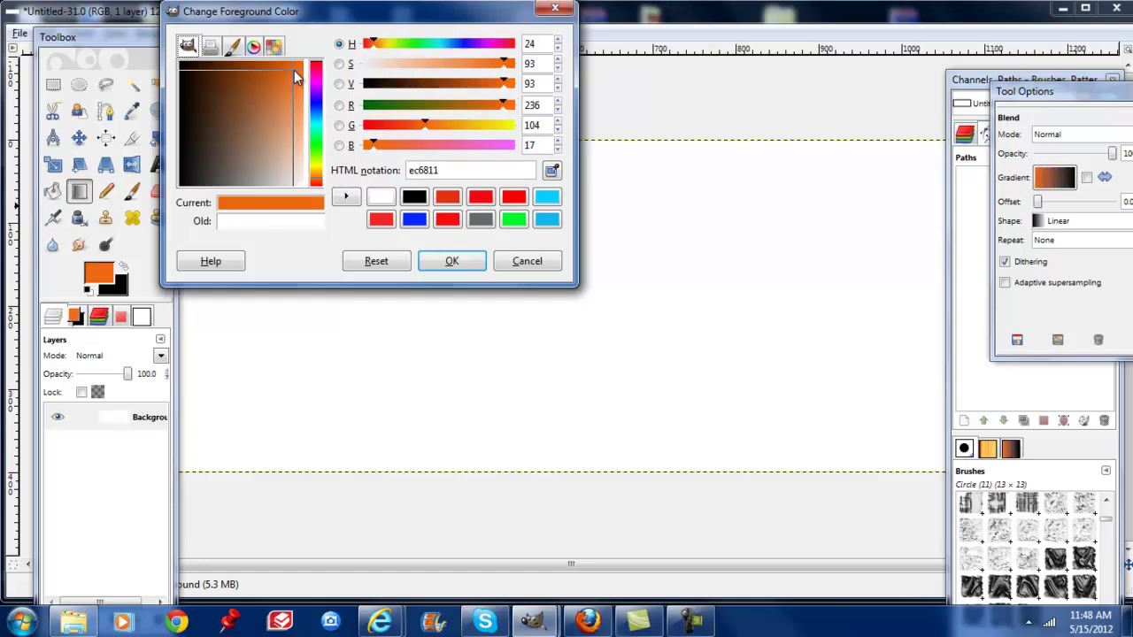
pyautogui.click(448, 261)
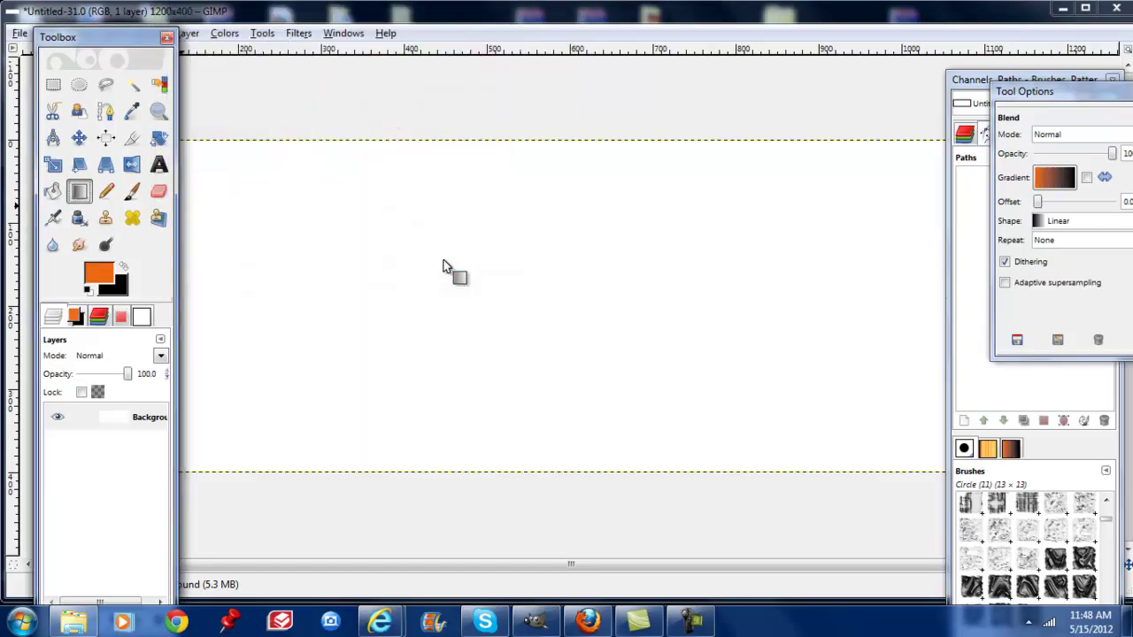
pyautogui.click(116, 290)
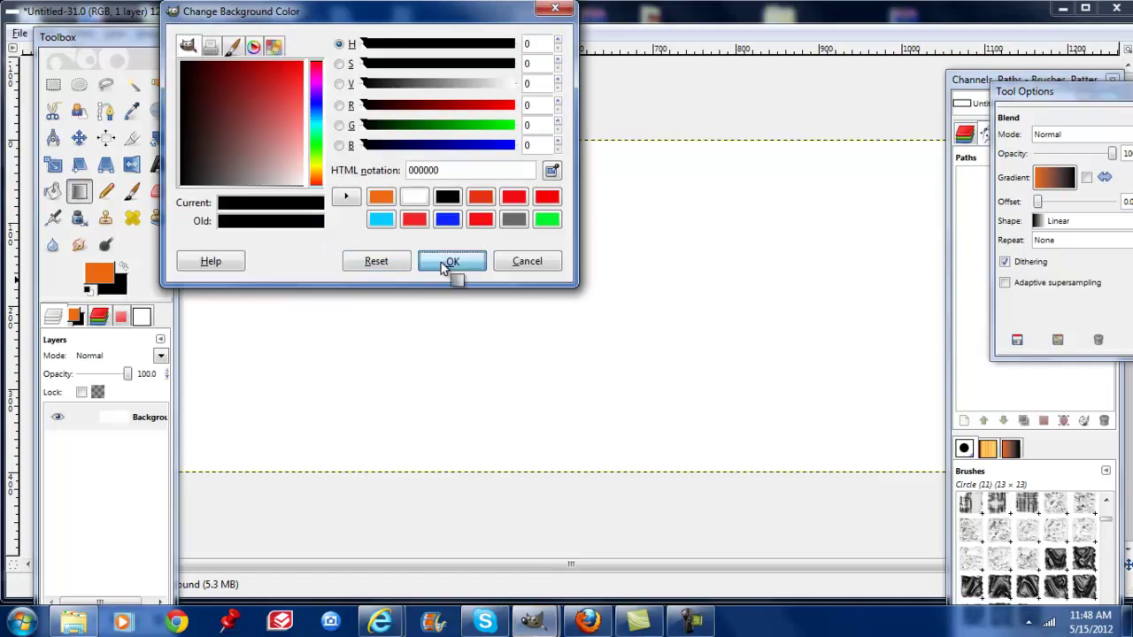
pyautogui.click(449, 262)
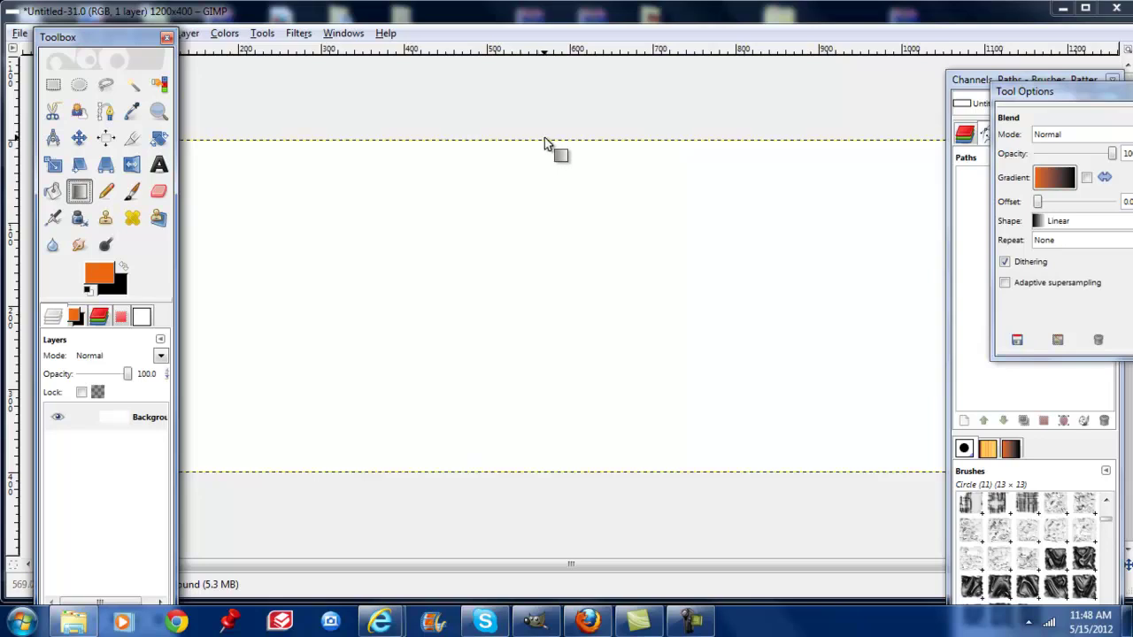
pyautogui.moveTo(543, 139); pyautogui.dragTo(542, 471)
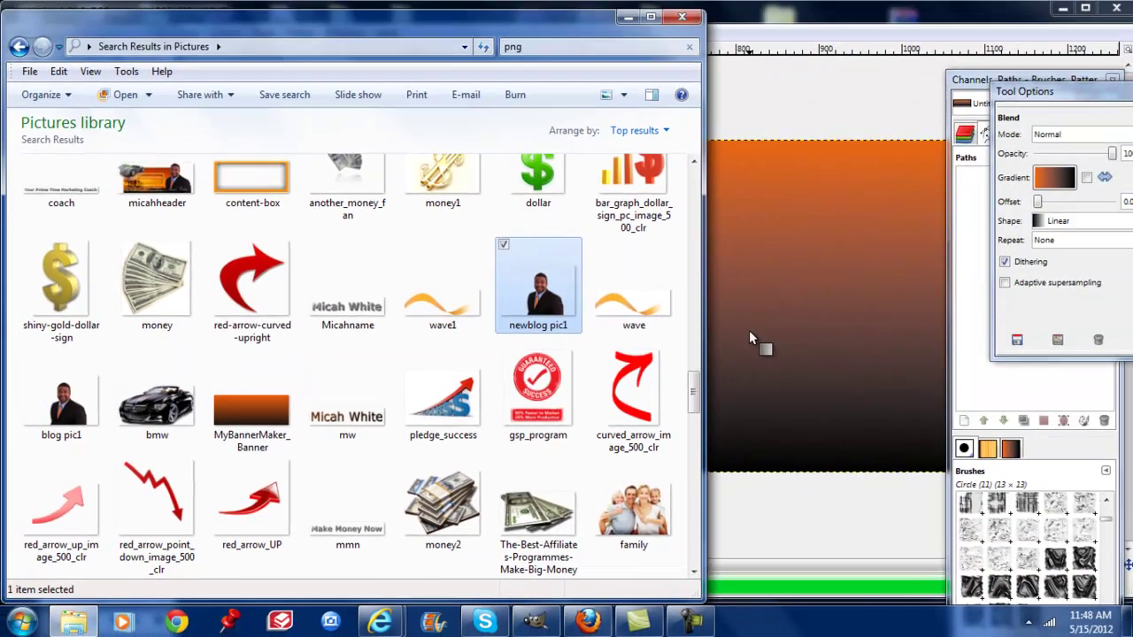
# - Shift the dropped newblog pic1 portrait layer to the banner's right side
pyautogui.click(749, 336)
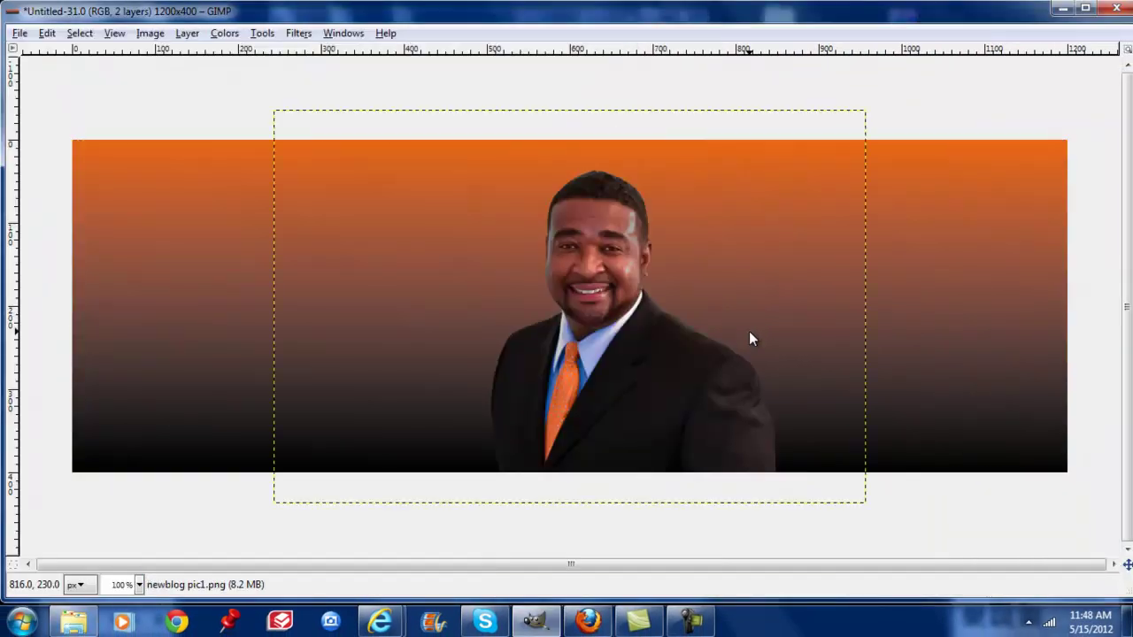
pyautogui.click(595, 17)
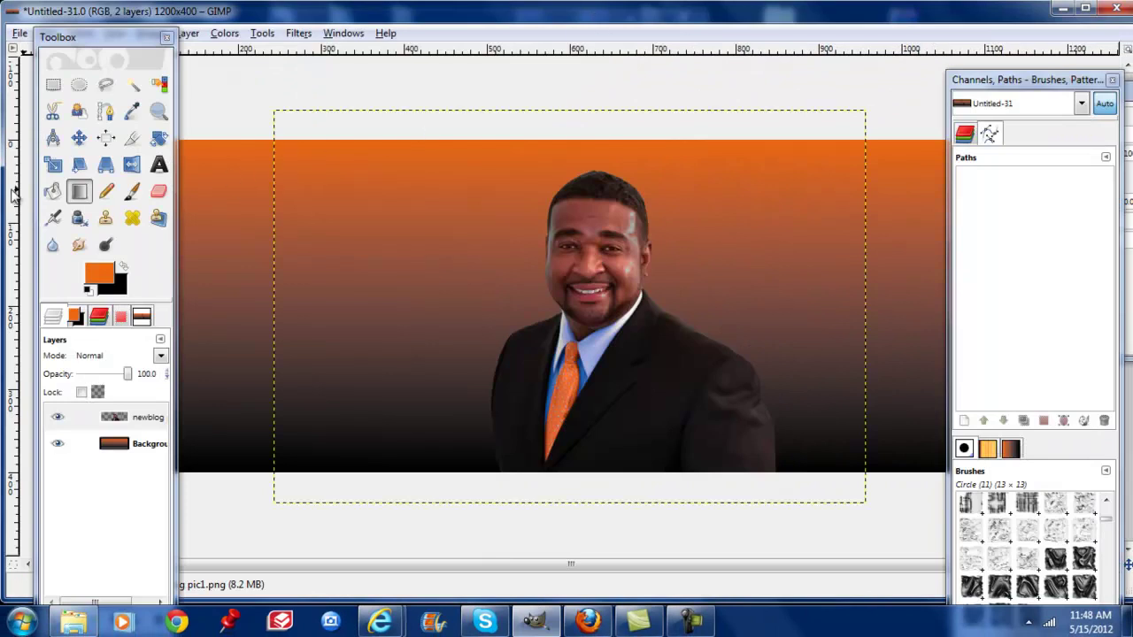
pyautogui.moveTo(597, 211); pyautogui.dragTo(817, 203)
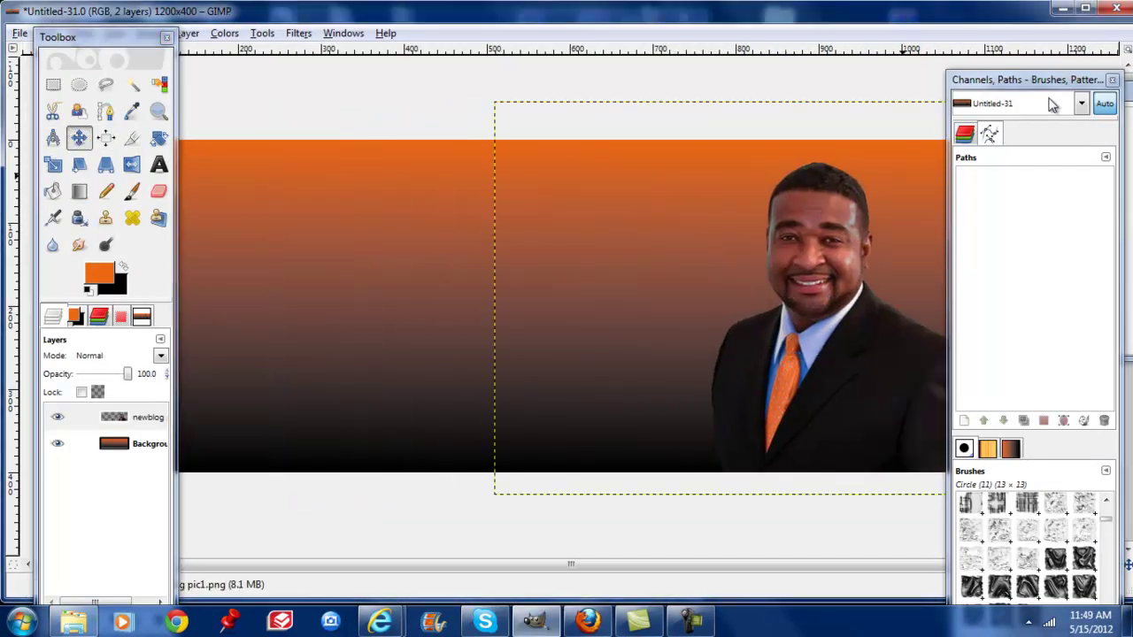
pyautogui.moveTo(1006, 84)
pyautogui.mouseDown()
pyautogui.moveTo(1080, 78)
pyautogui.moveTo(1071, 80)
pyautogui.mouseUp()
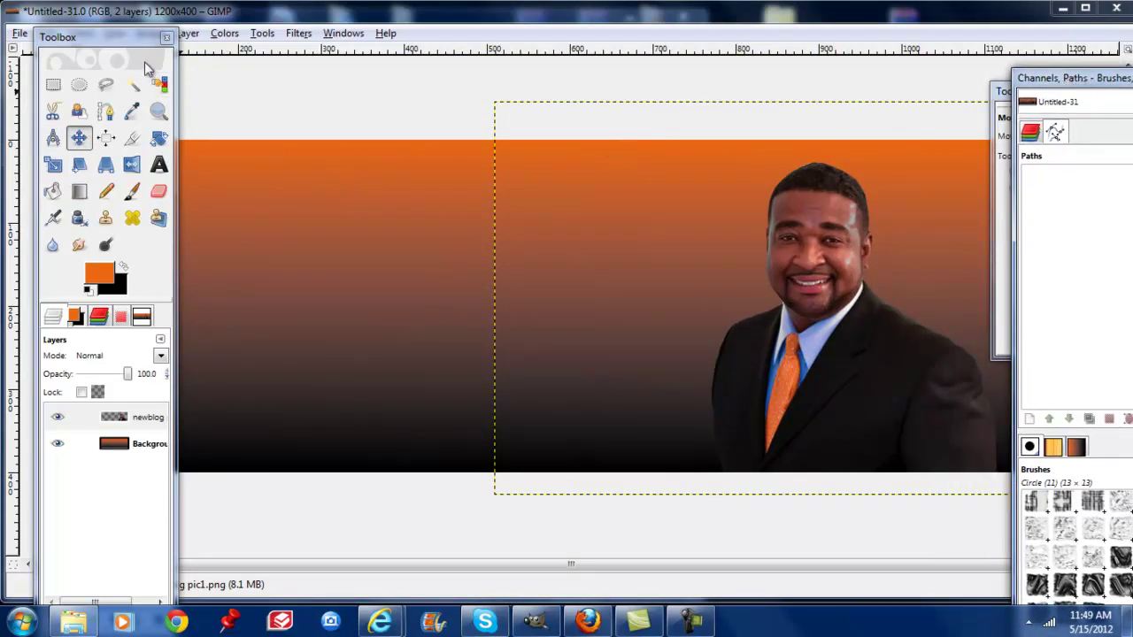
pyautogui.moveTo(128, 34); pyautogui.dragTo(125, 62)
# - Add a new transparent 1200×400 layer on top of the banner
pyautogui.click(187, 34)
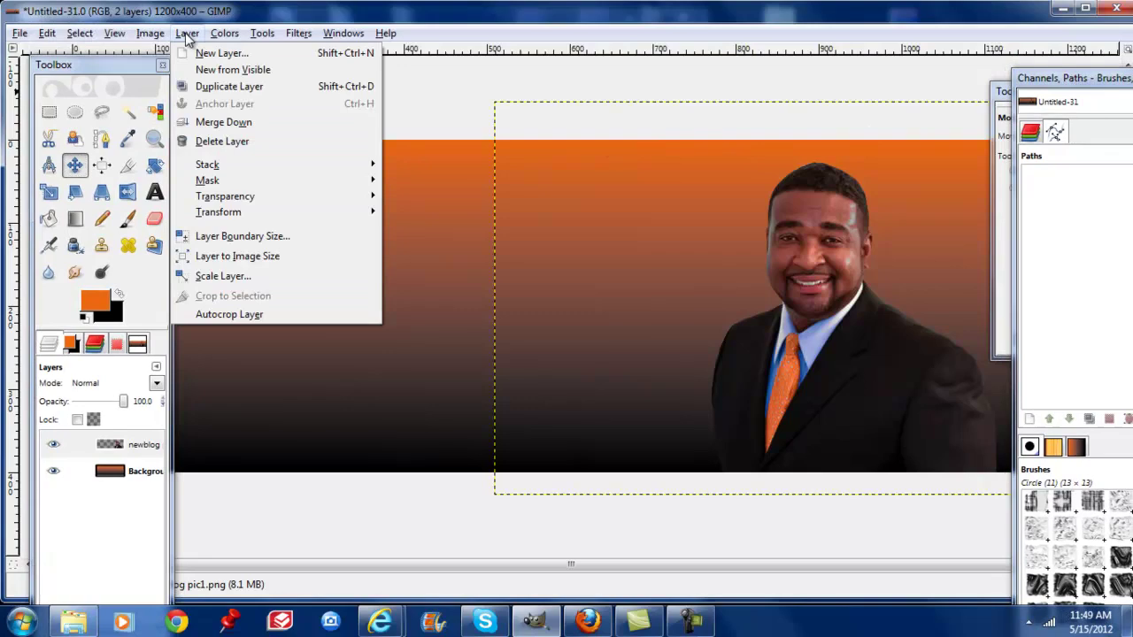
pyautogui.click(199, 53)
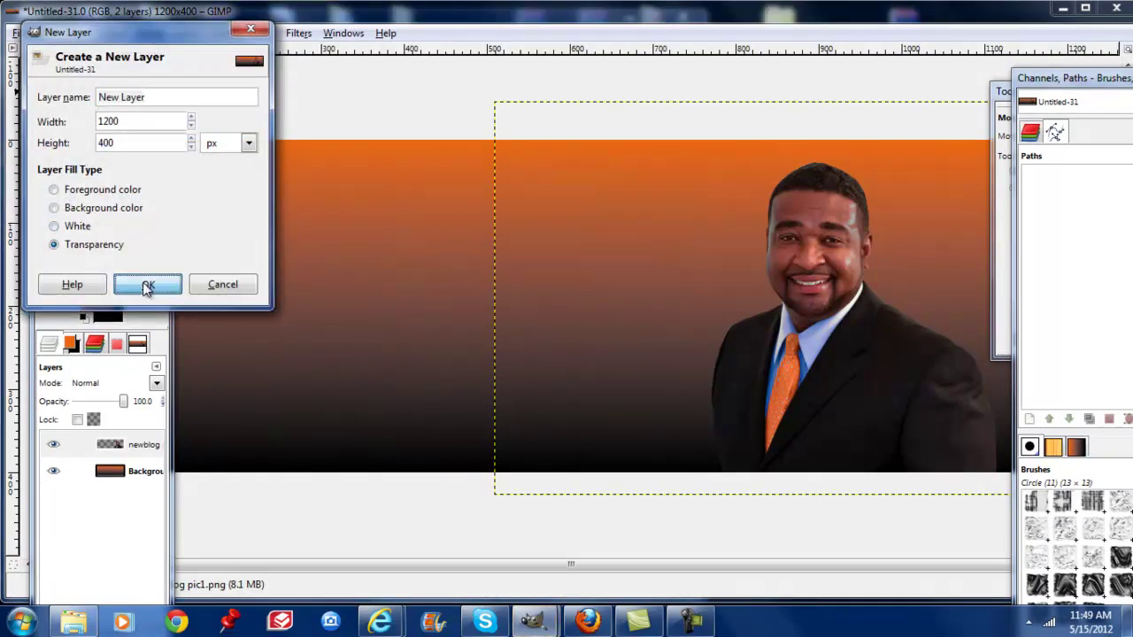
pyautogui.click(146, 285)
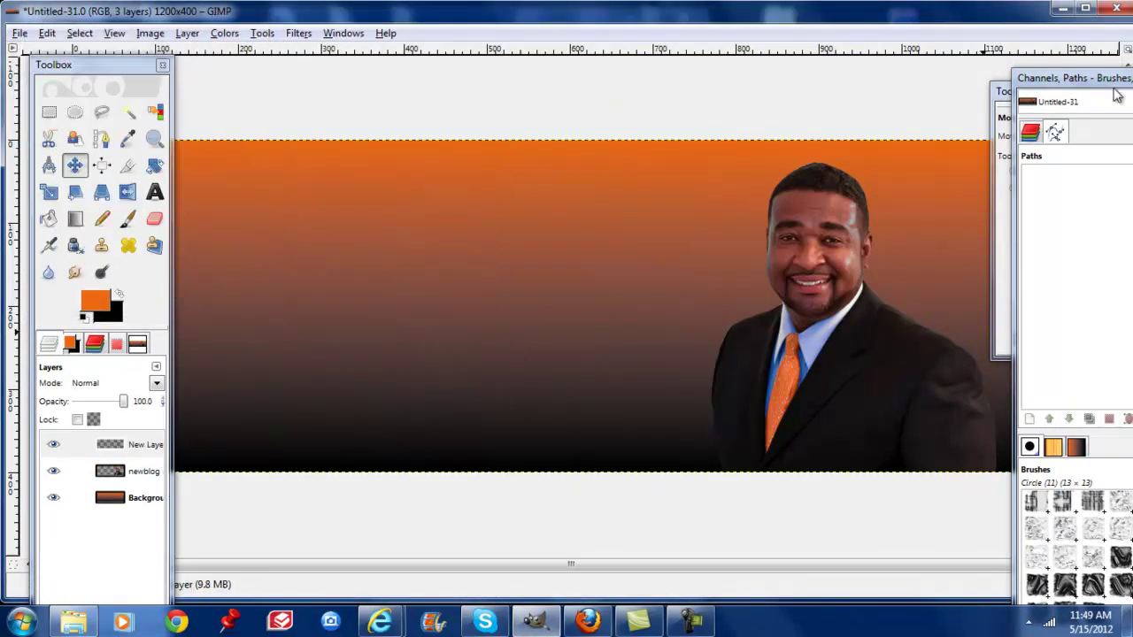
pyautogui.moveTo(1109, 79); pyautogui.dragTo(995, 12)
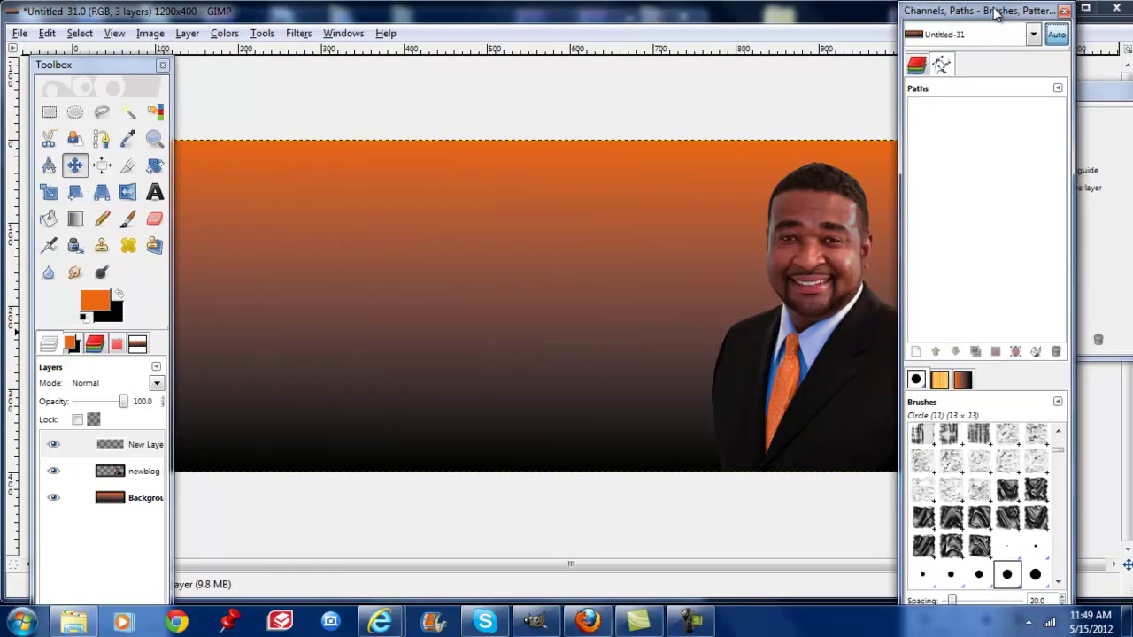
# - Choose the skyline_brush_by_hawksmont2 brush and open it in the Brush Editor
pyautogui.scroll(-3, 1014, 531)
pyautogui.scroll(-5, 1013, 531)
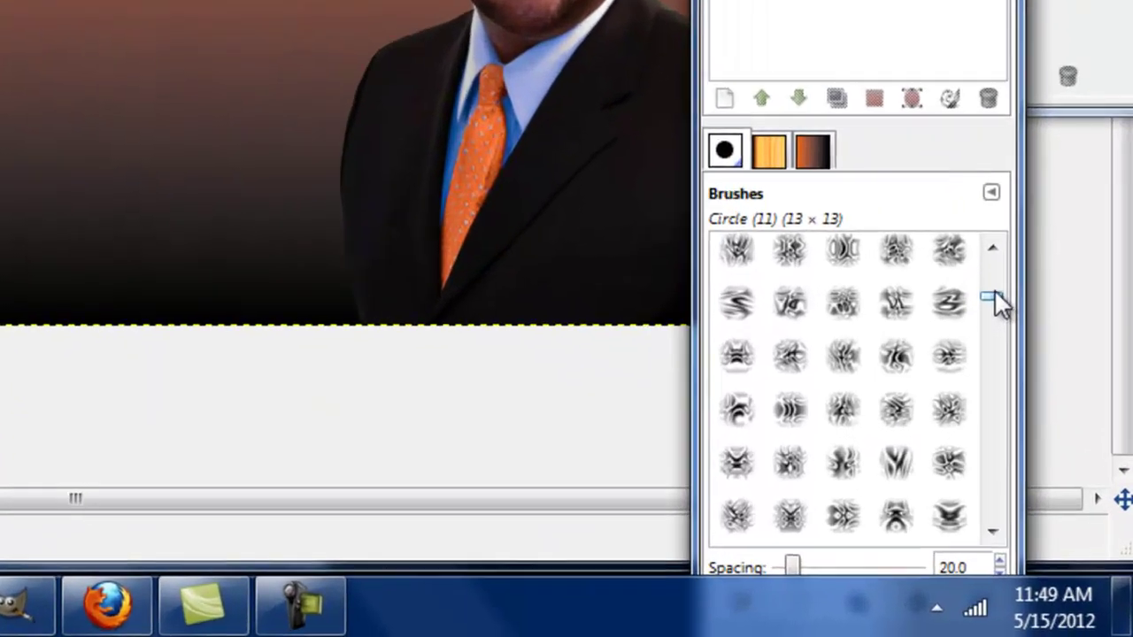
pyautogui.moveTo(1060, 458); pyautogui.dragTo(1060, 468)
pyautogui.moveTo(983, 273); pyautogui.dragTo(973, 508)
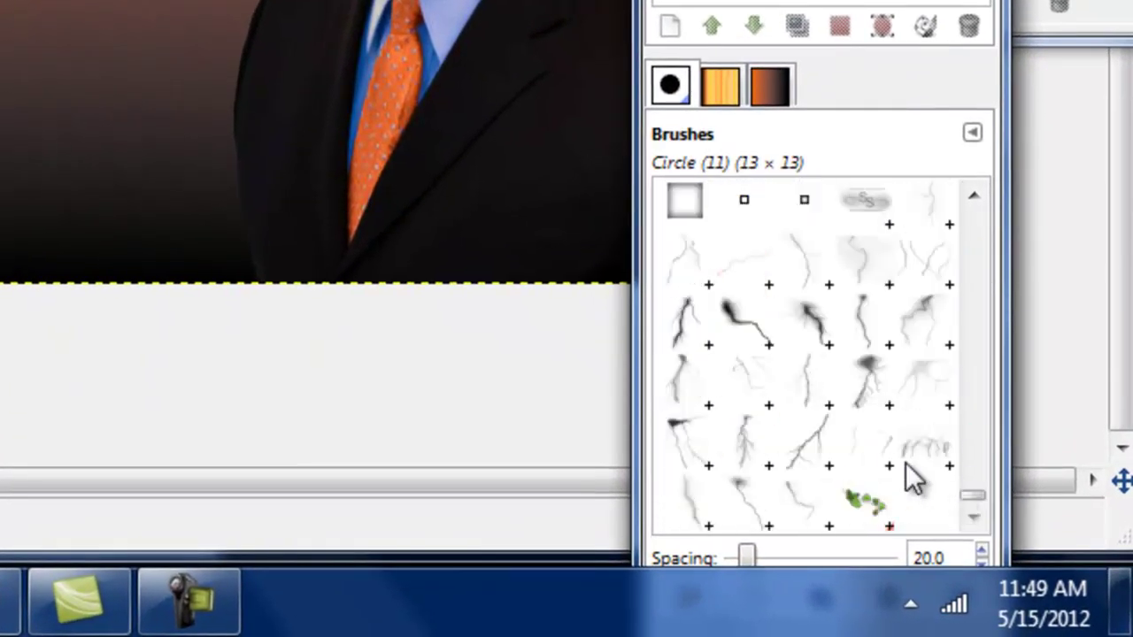
pyautogui.scroll(2, 888, 460)
pyautogui.scroll(5, 888, 461)
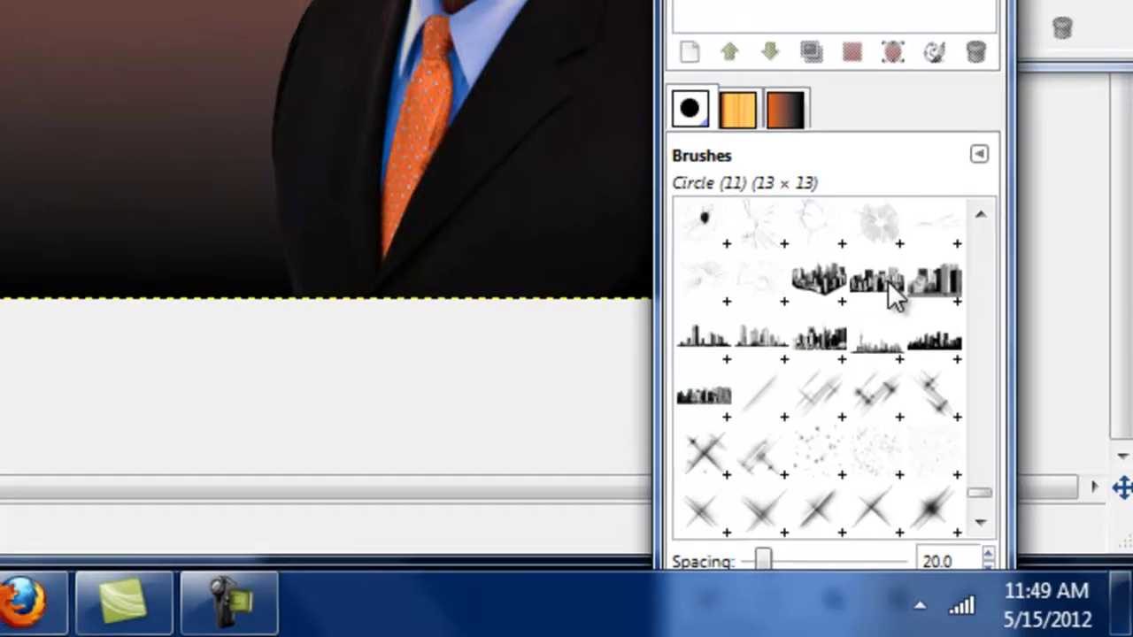
pyautogui.click(866, 263)
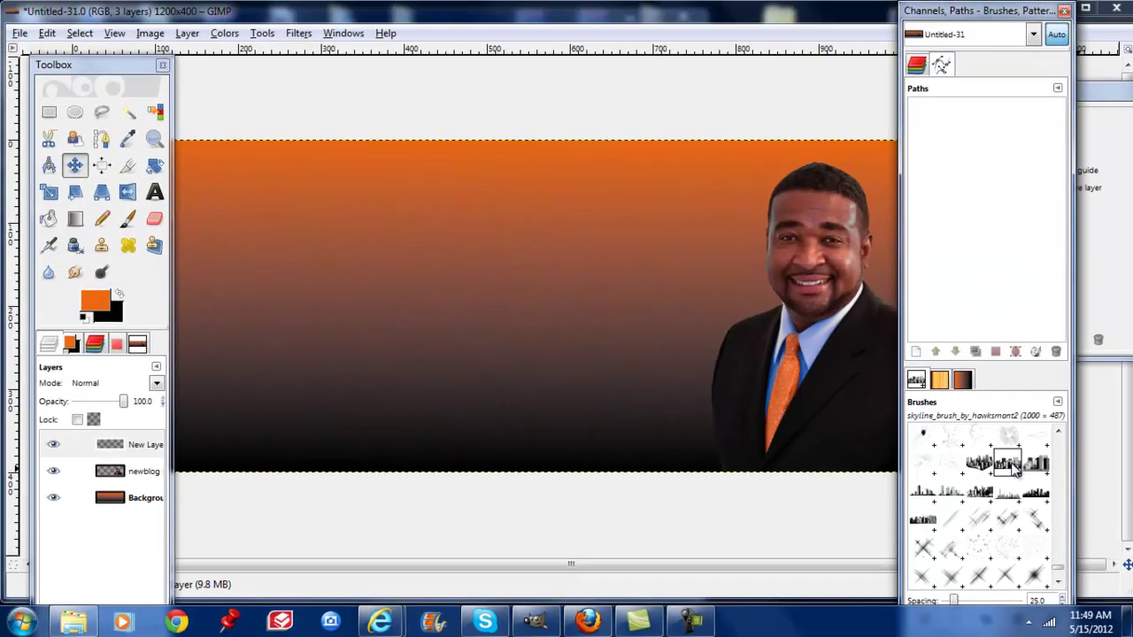
pyautogui.doubleClick(1012, 467)
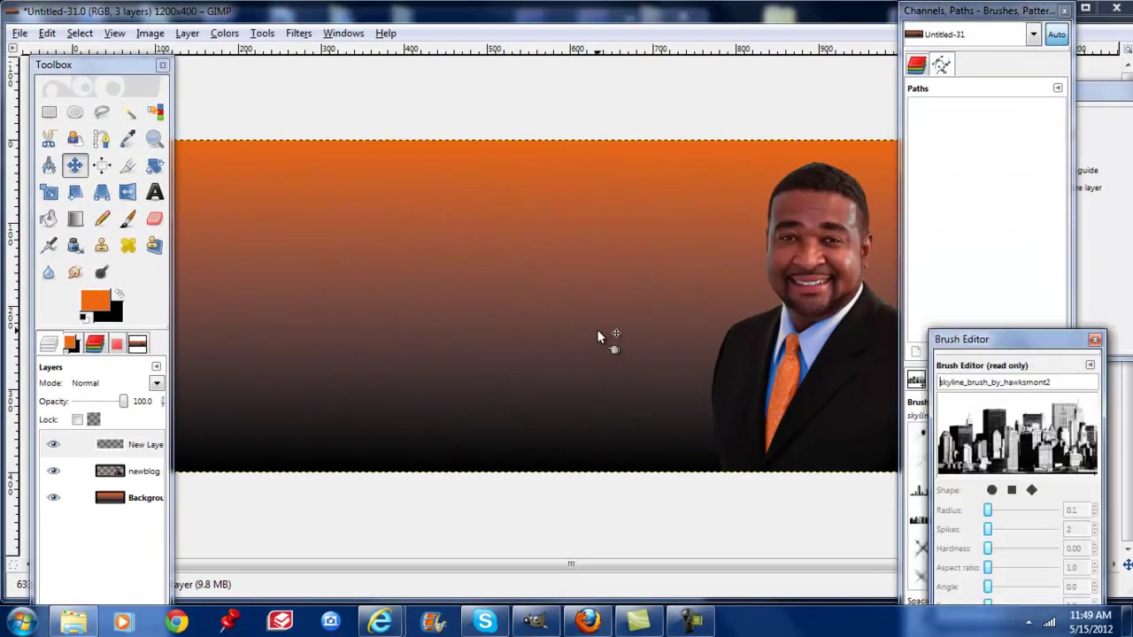
# - Stamp the skyline with the Paintbrush, lower its layer below the photo, and set opacity to 17.5
pyautogui.click(127, 218)
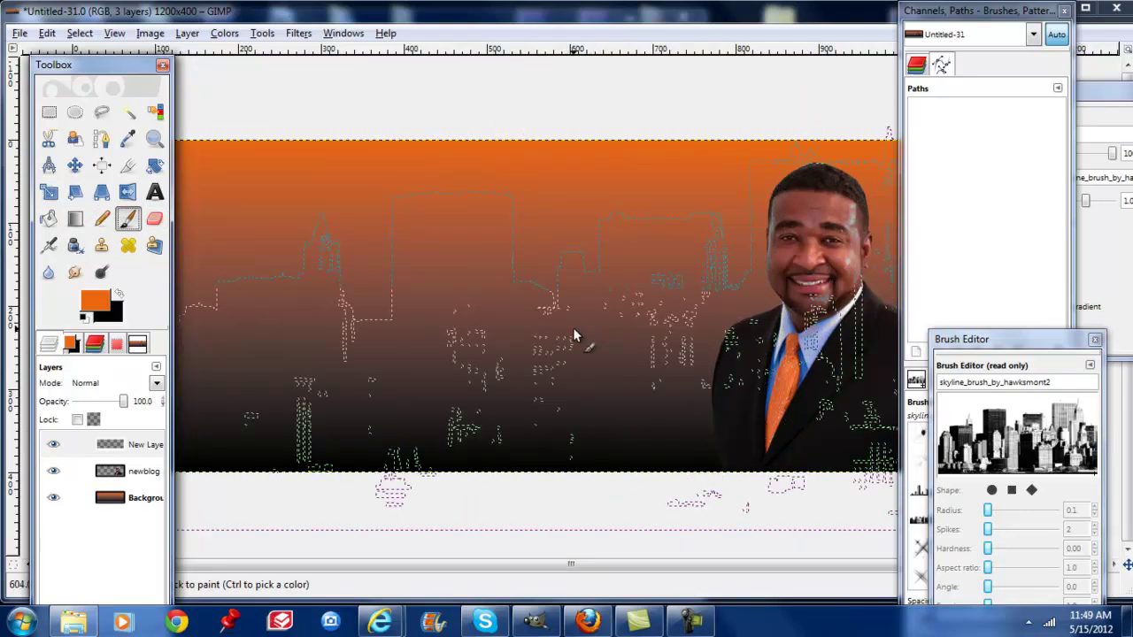
pyautogui.click(573, 332)
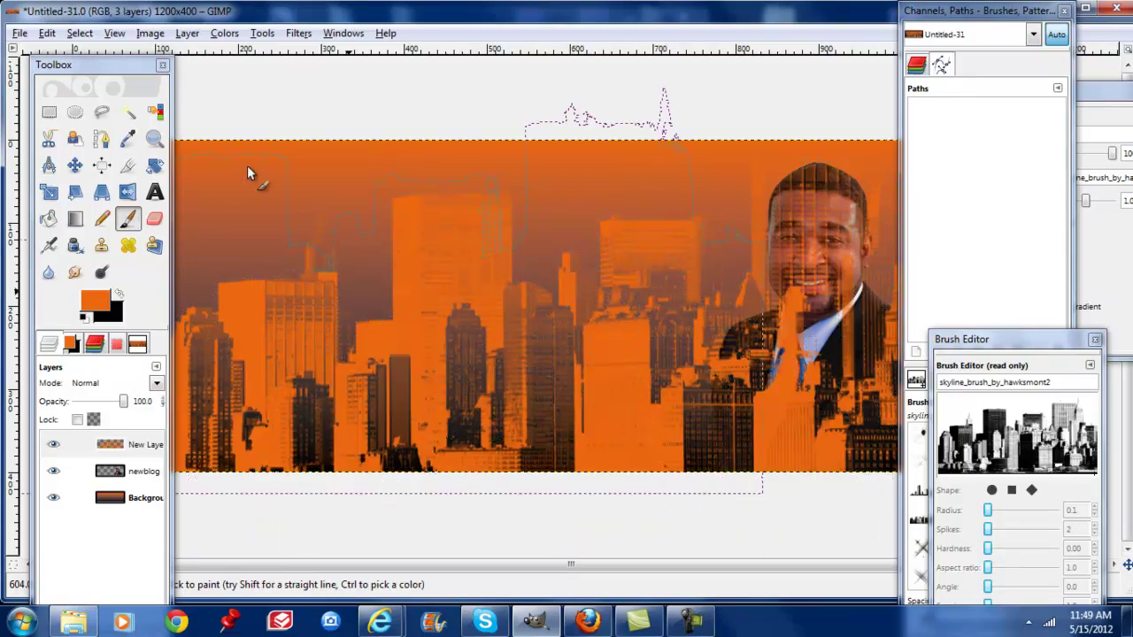
pyautogui.moveTo(88, 65); pyautogui.dragTo(92, 10)
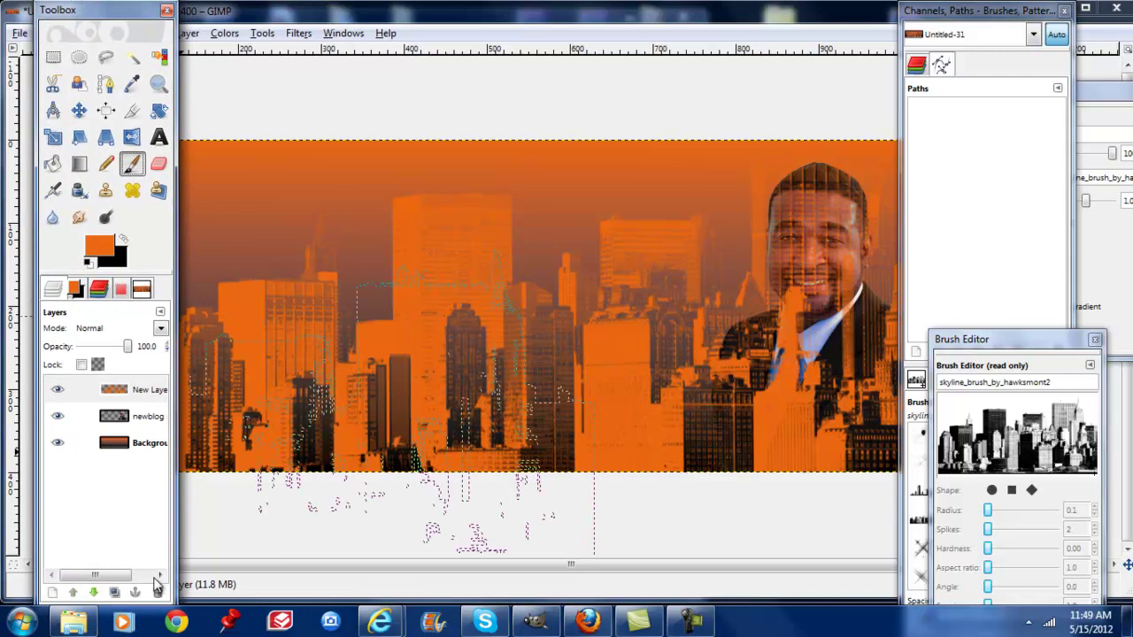
pyautogui.click(94, 593)
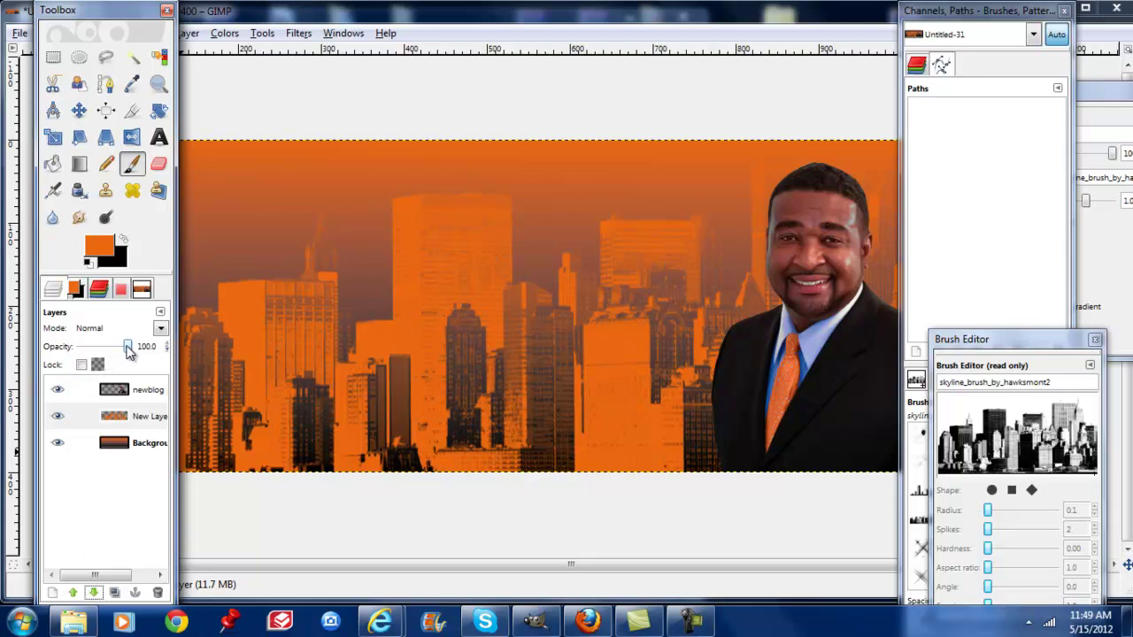
pyautogui.moveTo(128, 351); pyautogui.dragTo(89, 351)
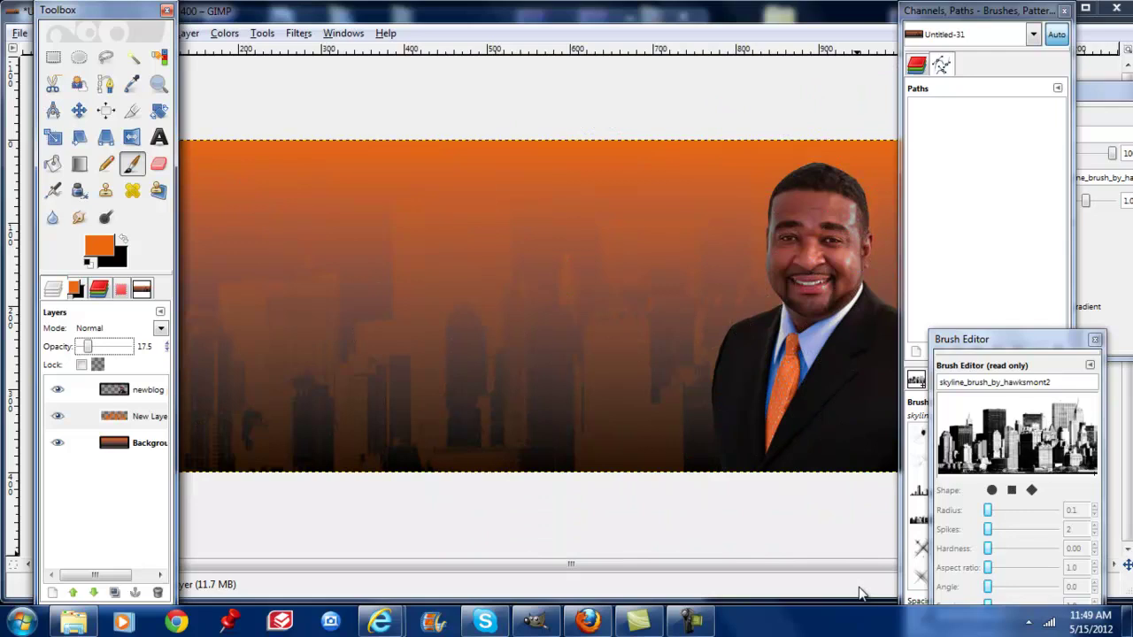
pyautogui.moveTo(382, 627)
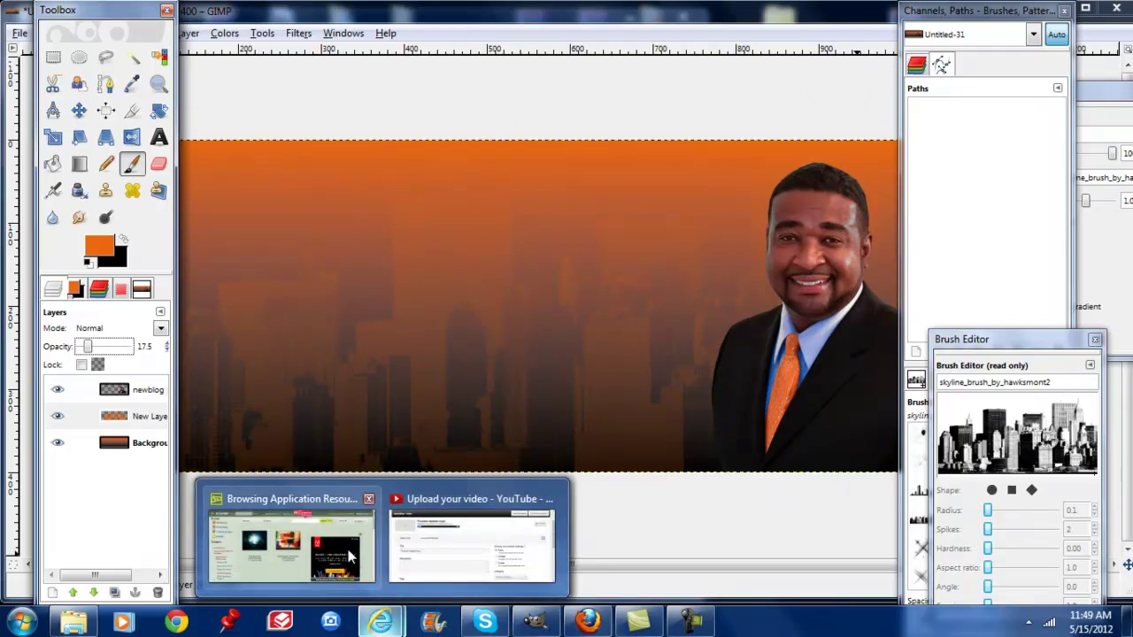
pyautogui.click(323, 542)
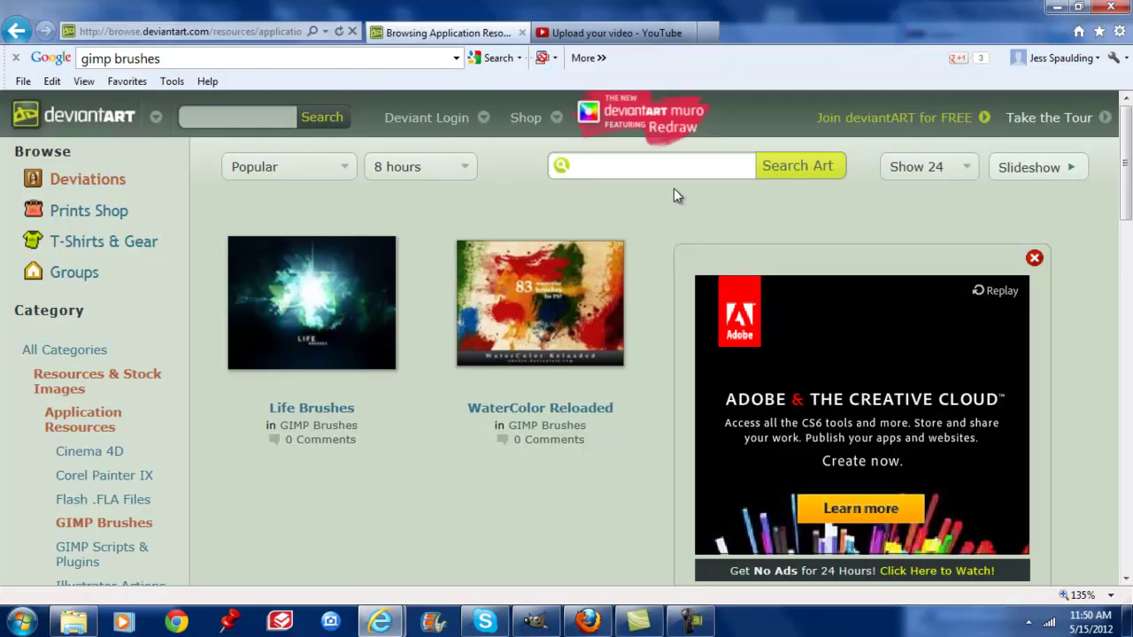
pyautogui.moveTo(542, 625)
pyautogui.click(538, 559)
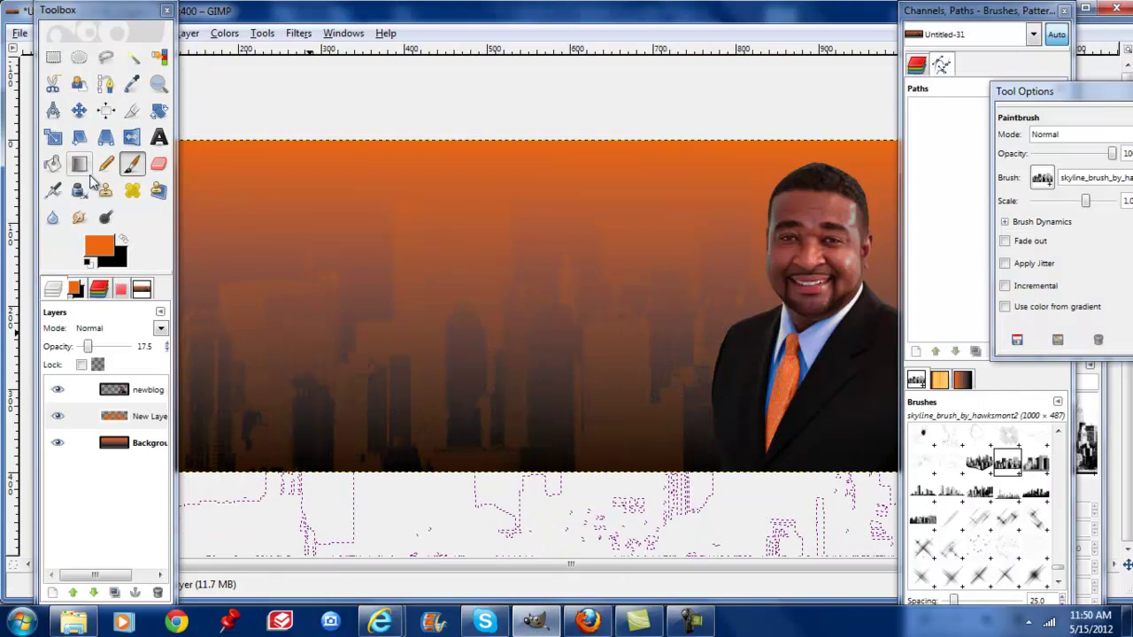
# - With the newblog layer selected, drag olo9.png from the Pictures png search into the banner
pyautogui.click(123, 394)
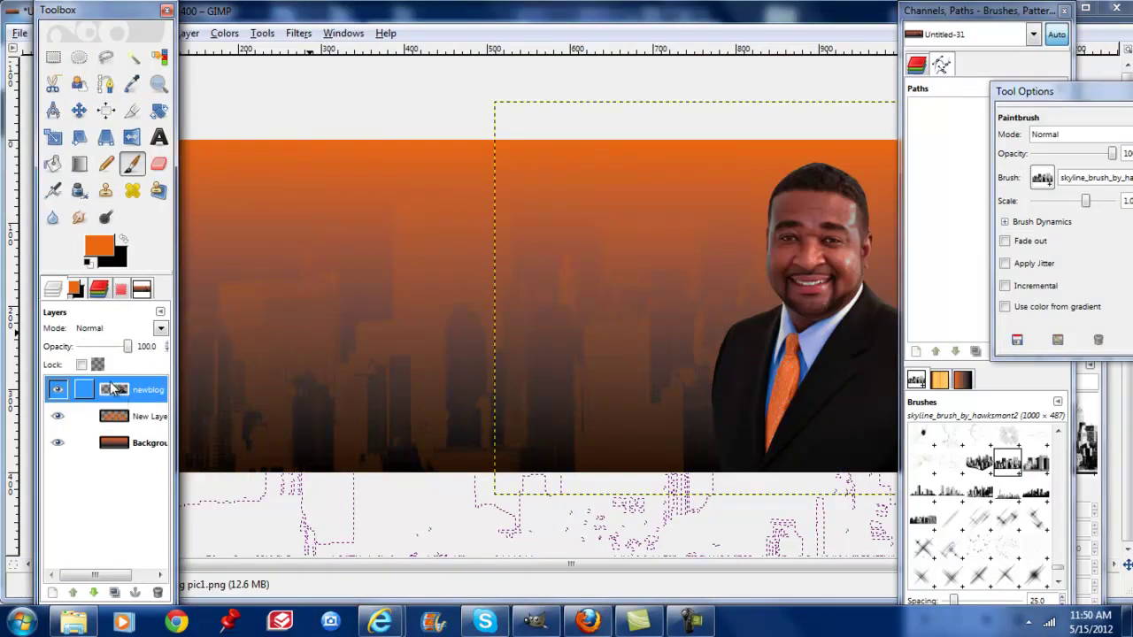
pyautogui.moveTo(78, 621)
pyautogui.click(93, 553)
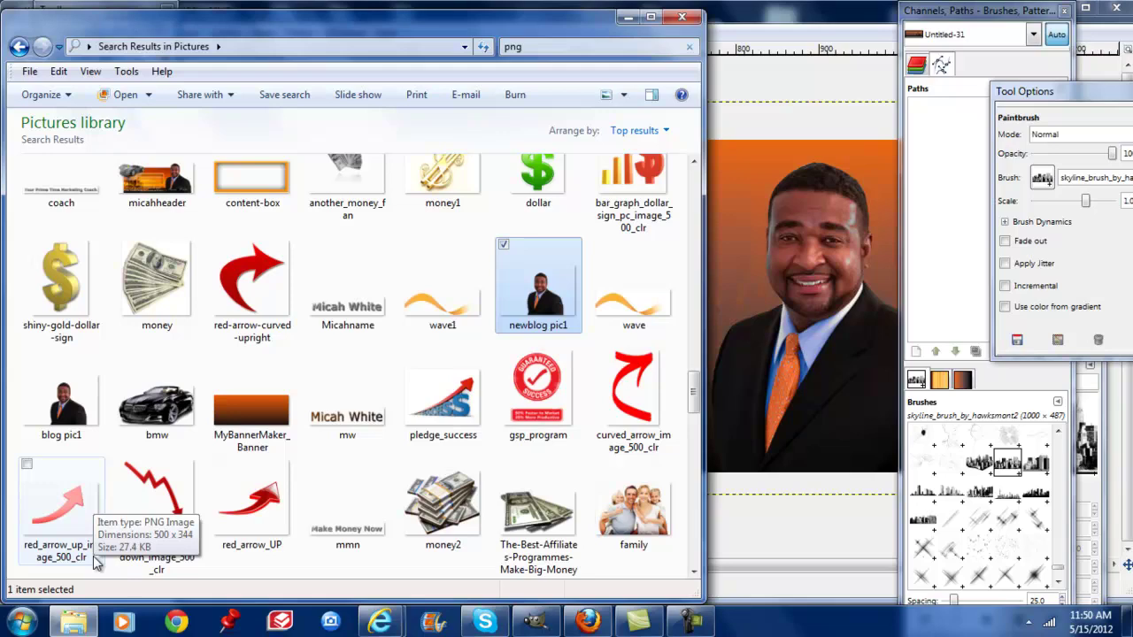
pyautogui.scroll(5, 92, 556)
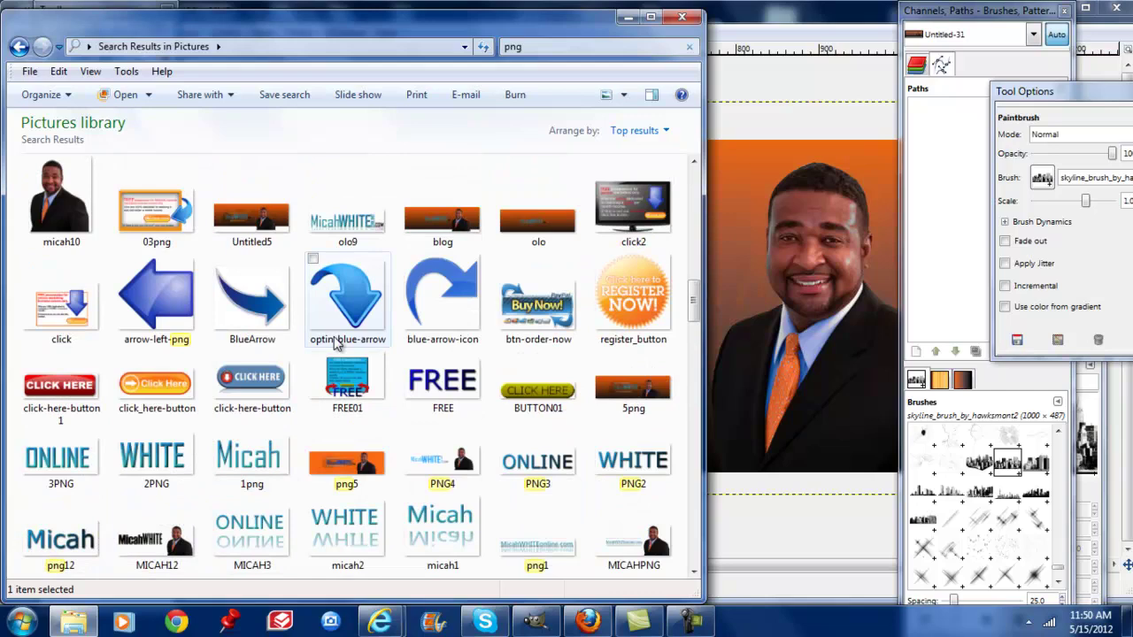
pyautogui.moveTo(354, 227); pyautogui.dragTo(730, 258)
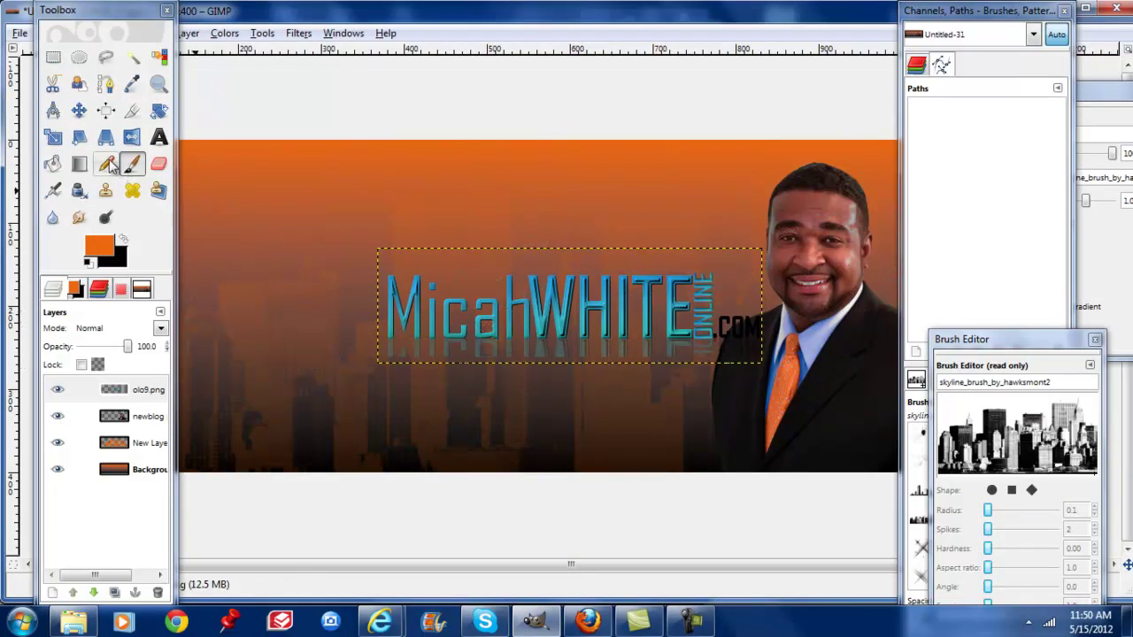
# - Move the logo left of the photo and add a new empty layer above it
pyautogui.click(79, 112)
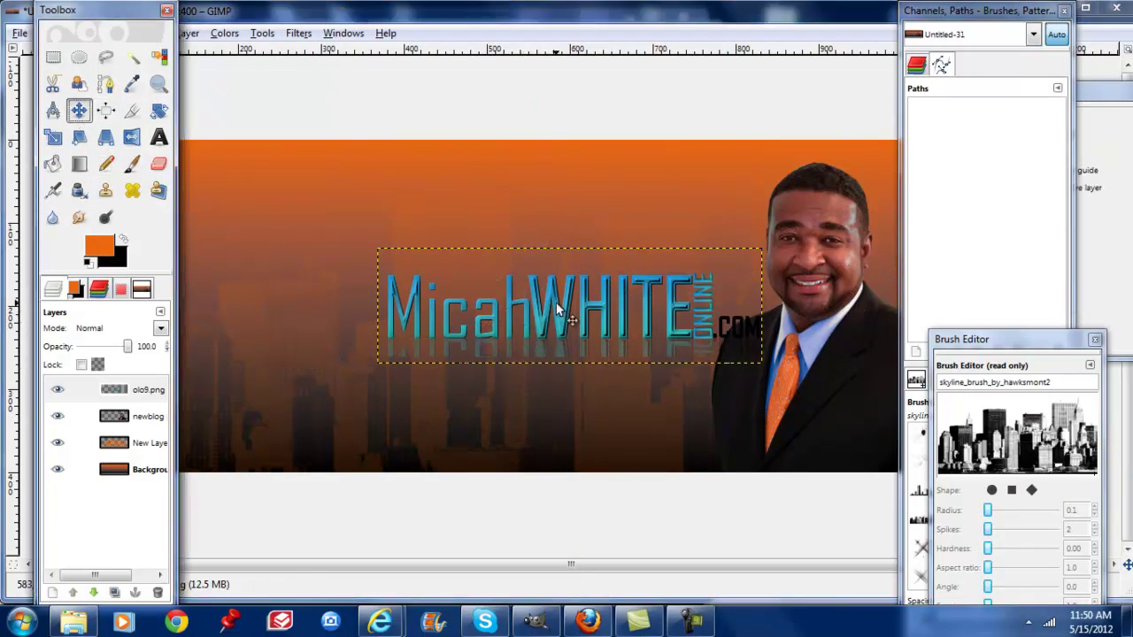
pyautogui.moveTo(551, 297); pyautogui.dragTo(414, 310)
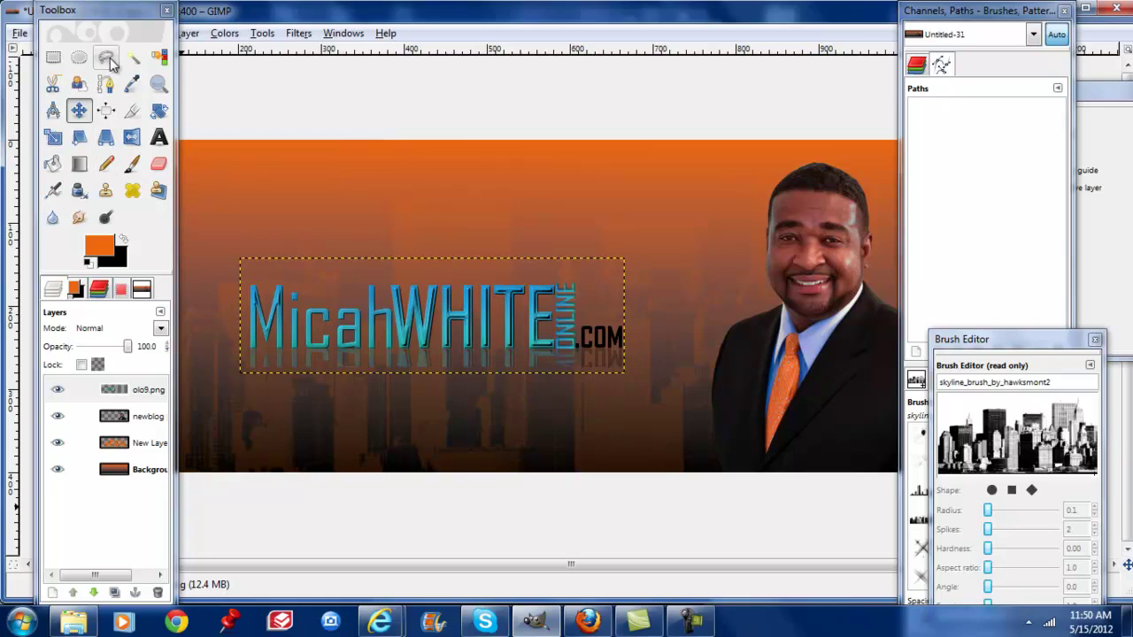
pyautogui.moveTo(113, 12); pyautogui.dragTo(110, 73)
pyautogui.click(186, 33)
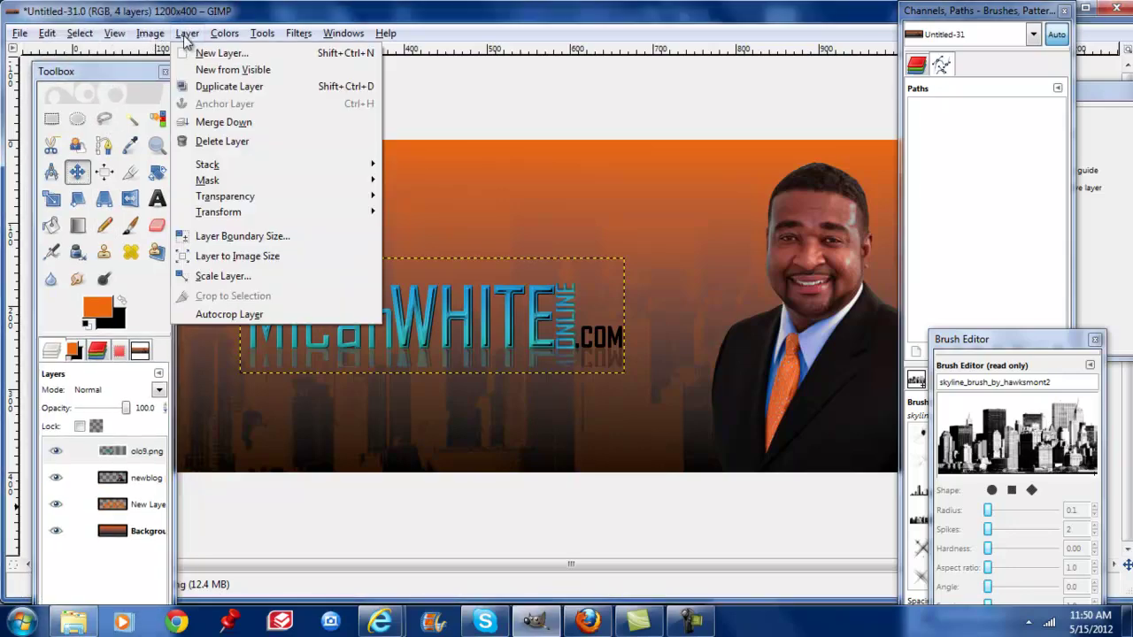
pyautogui.click(208, 50)
pyautogui.click(209, 323)
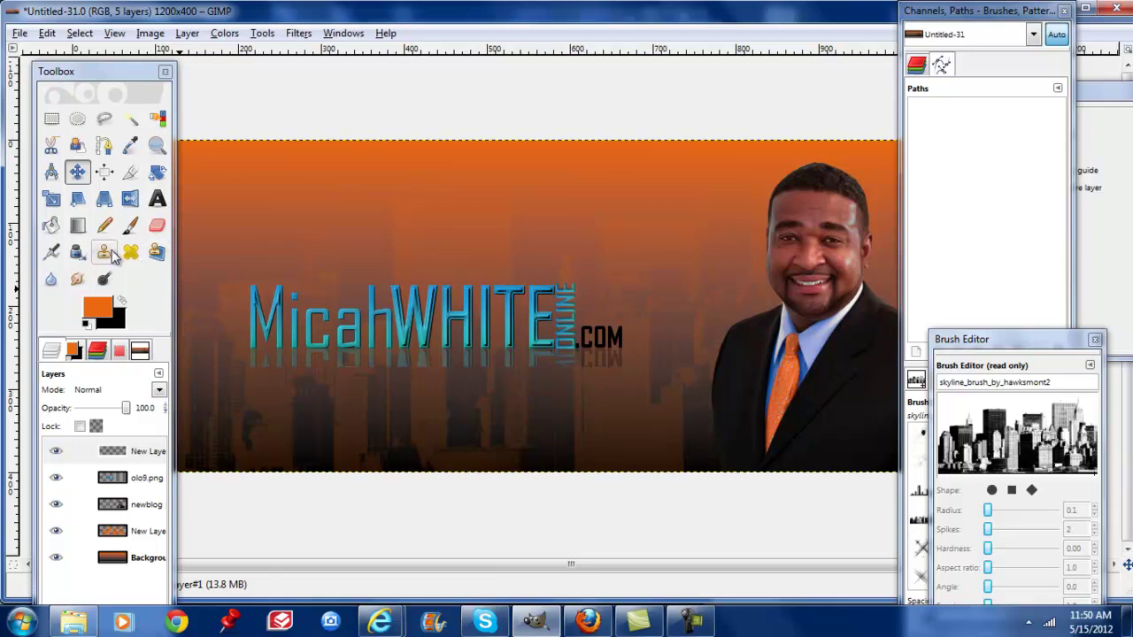
# - Select the Pencil, close the Brush Editor, and pick the 3×3 Circle (01) brush
pyautogui.click(104, 227)
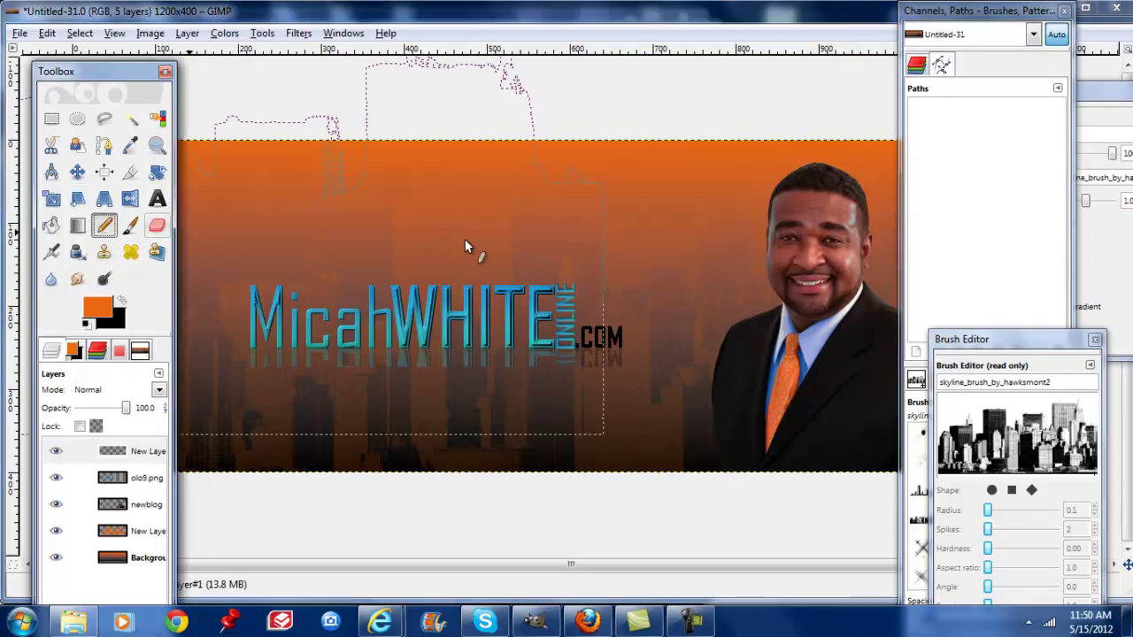
pyautogui.click(1094, 340)
pyautogui.scroll(-6, 992, 522)
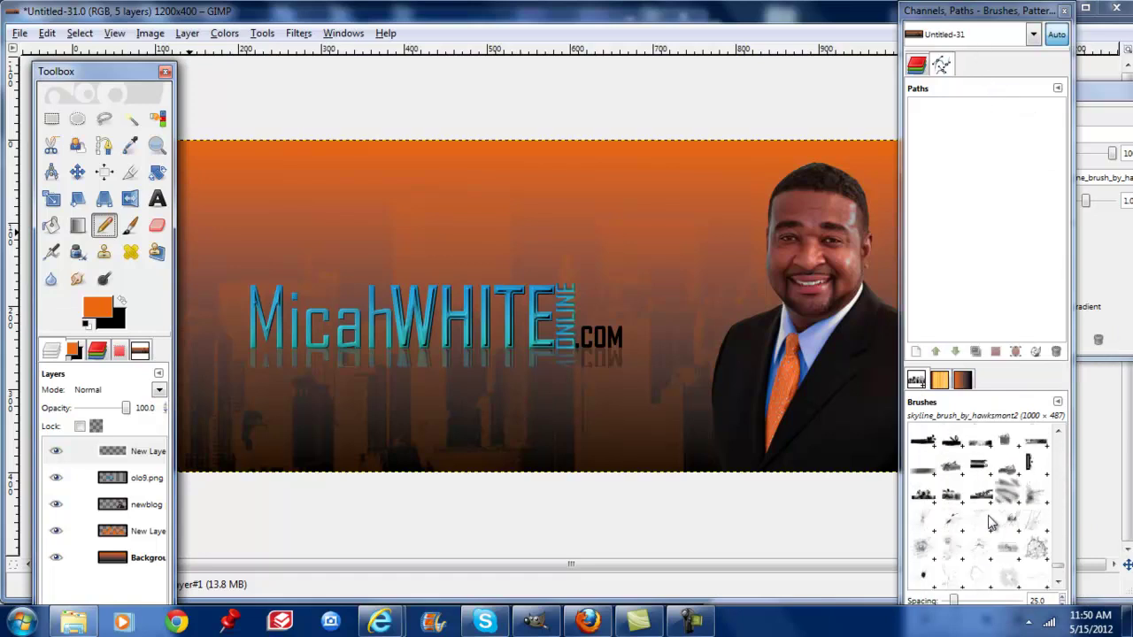
pyautogui.scroll(7, 995, 522)
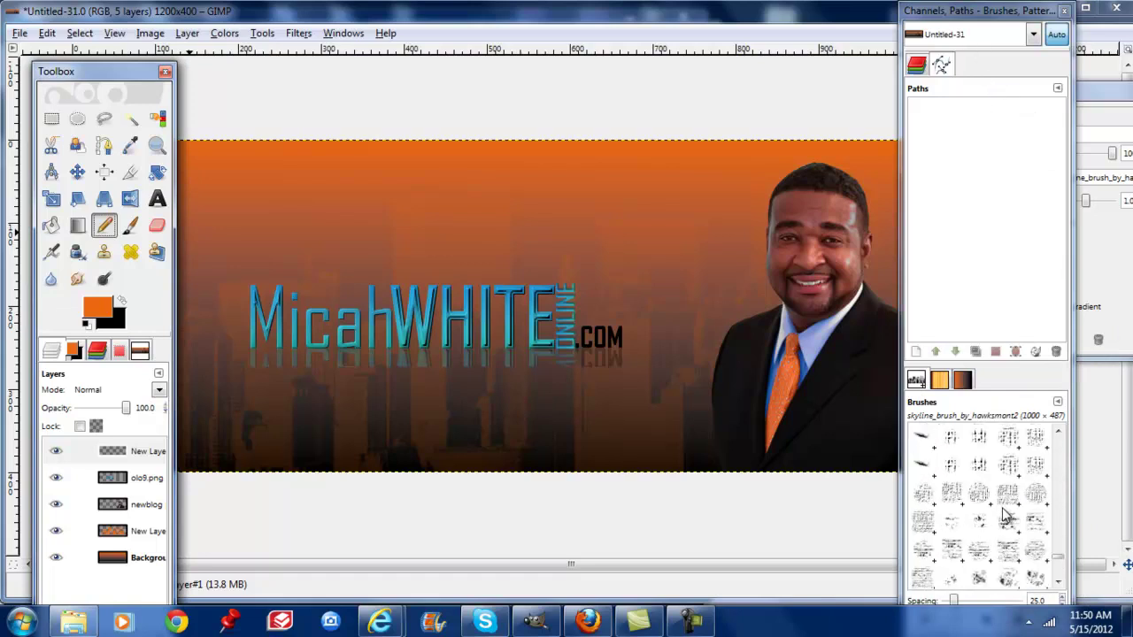
pyautogui.scroll(-10, 1060, 557)
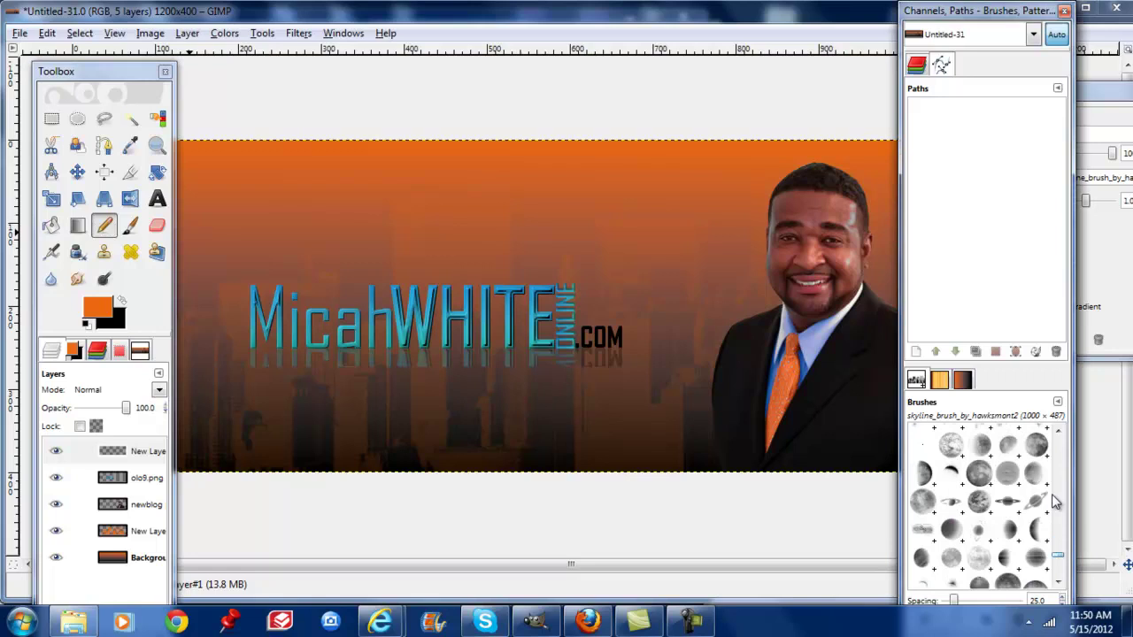
pyautogui.scroll(5, 1021, 542)
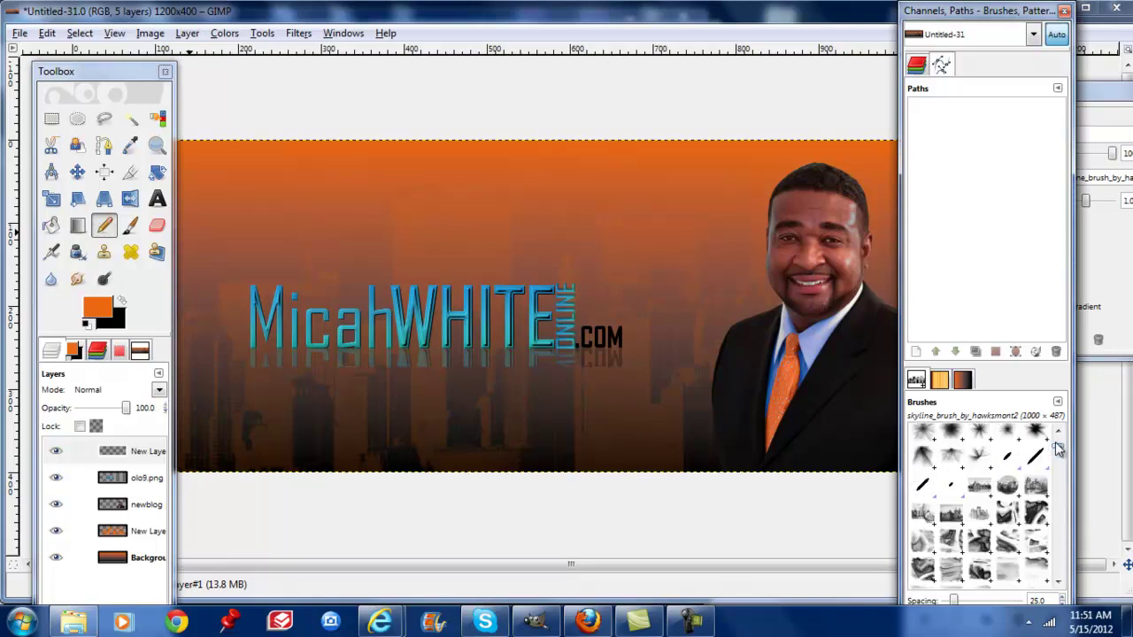
pyautogui.scroll(-3, 1021, 540)
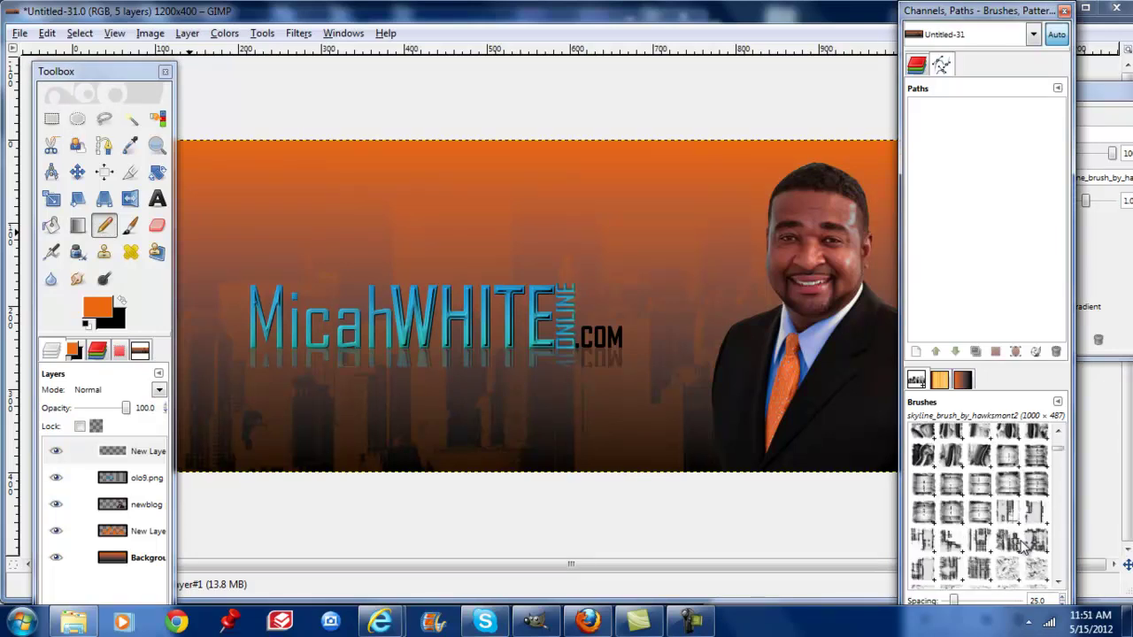
pyautogui.click(1007, 513)
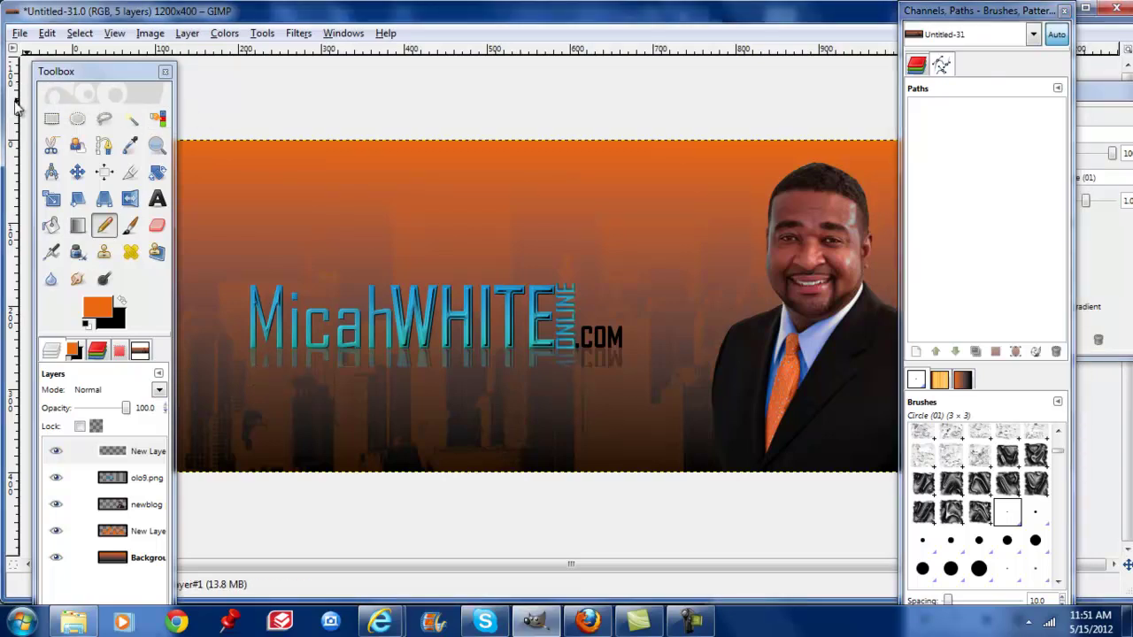
# - Add guides at the logo's left edge and beneath it, then Shift-click a straight orange line along them
pyautogui.moveTo(18, 105); pyautogui.dragTo(245, 137)
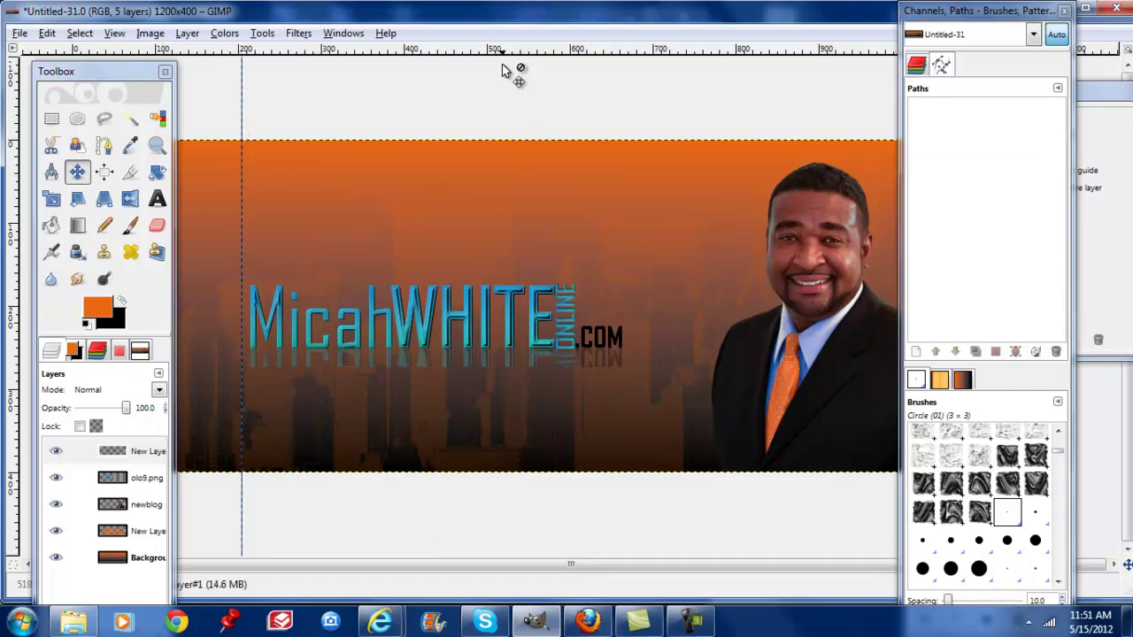
pyautogui.moveTo(502, 56); pyautogui.dragTo(513, 372)
pyautogui.click(104, 225)
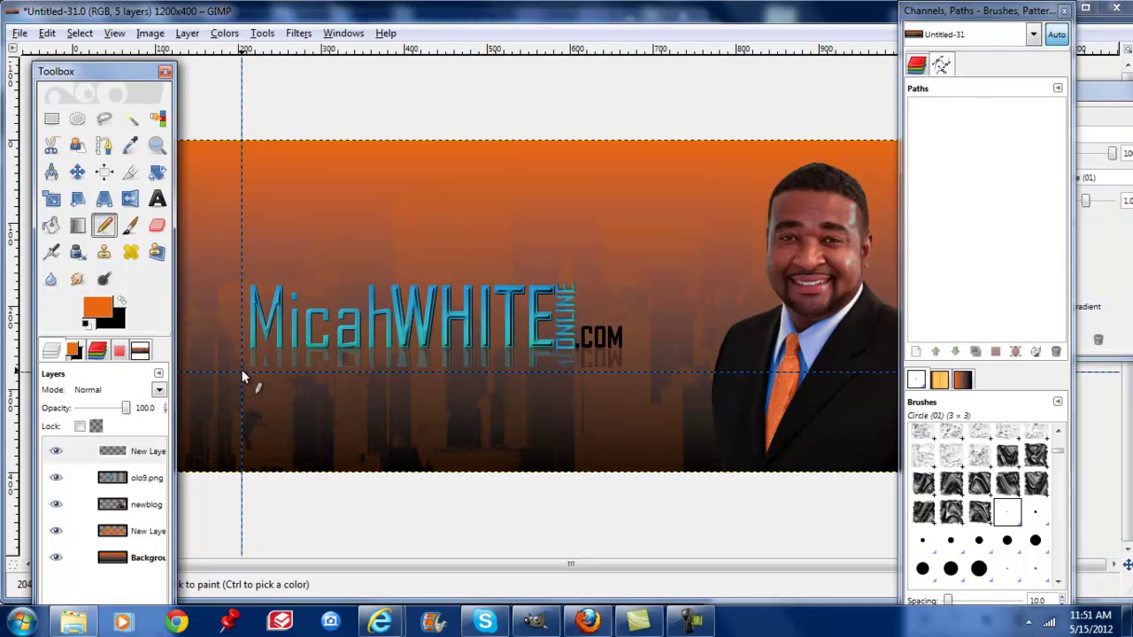
pyautogui.click(243, 376)
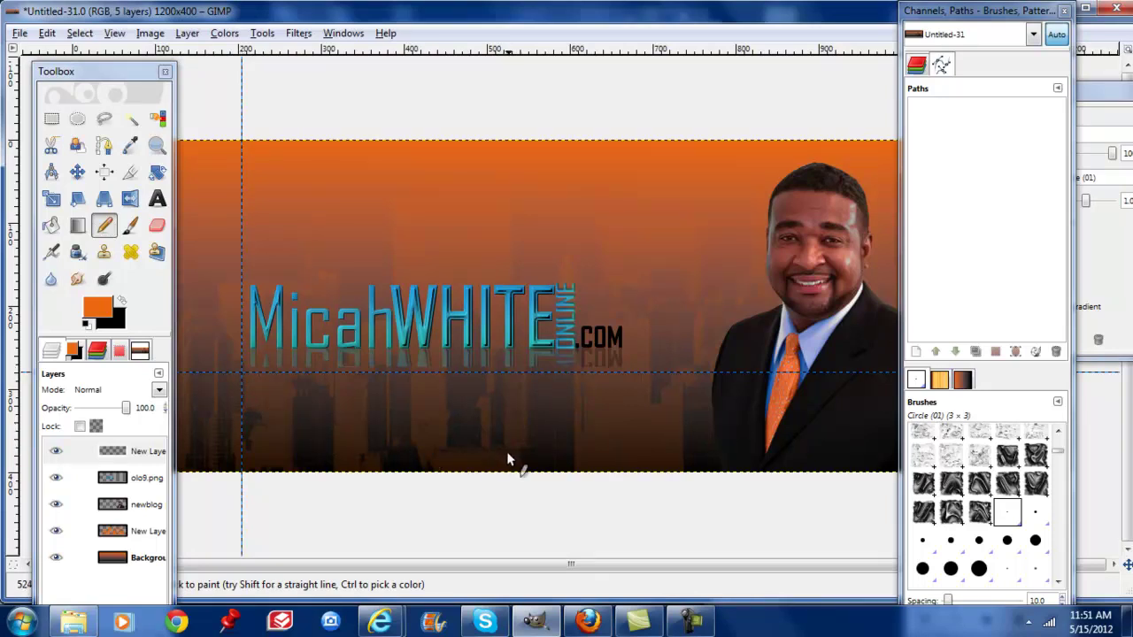
pyautogui.press('shift')
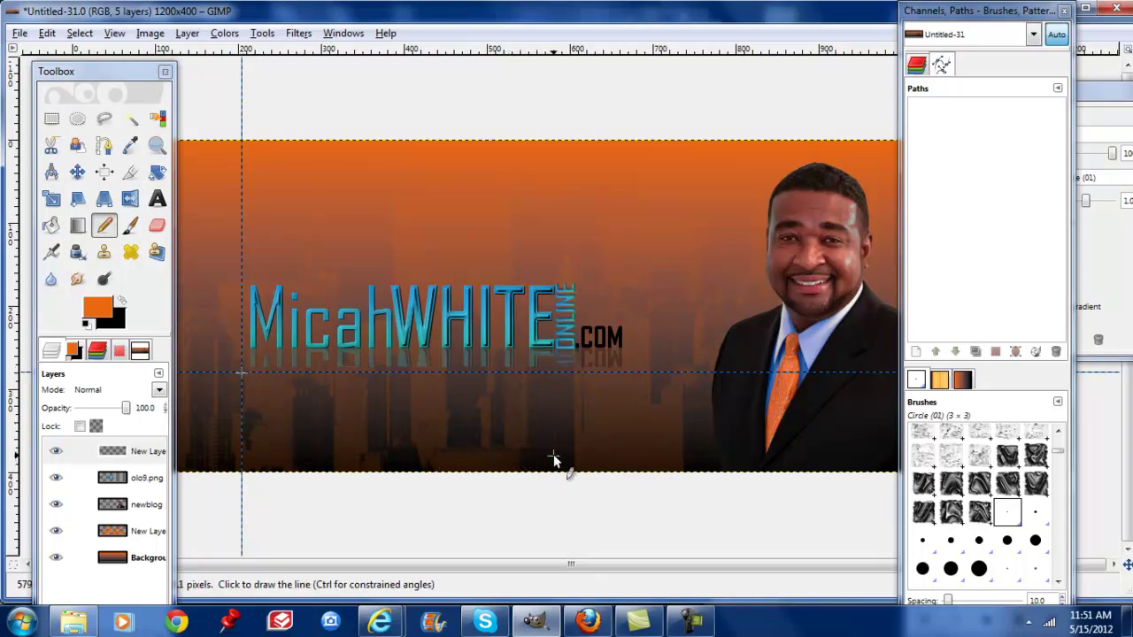
pyautogui.keyDown('shift'); pyautogui.click(629, 370); pyautogui.keyUp('shift')
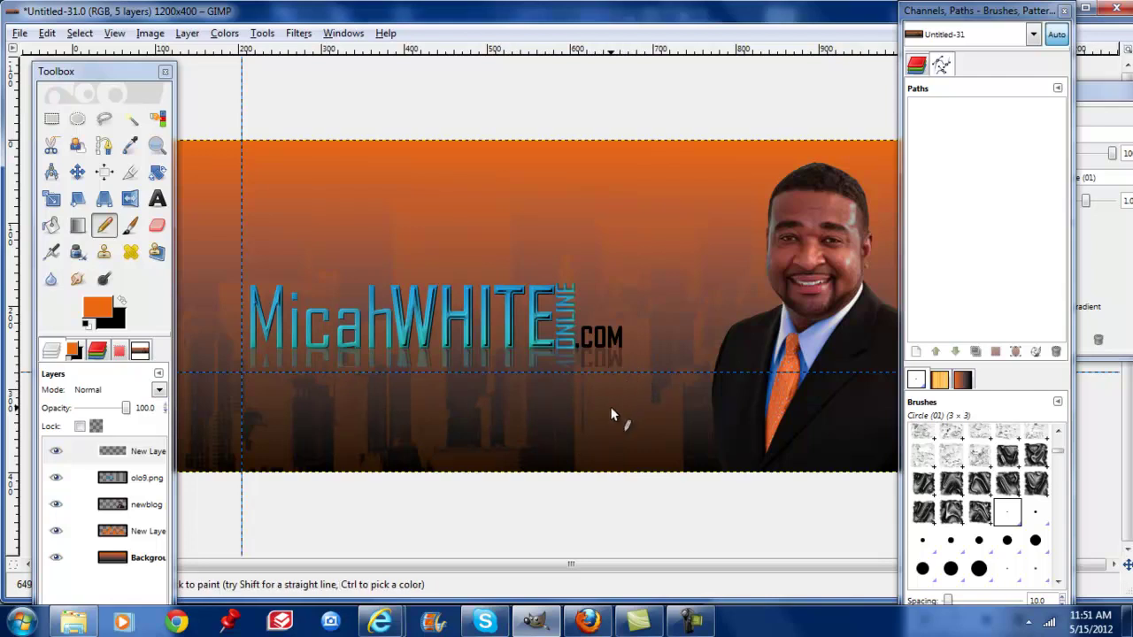
# - Move the horizontal guide above the logo and set the start point of an upper line
pyautogui.click(77, 172)
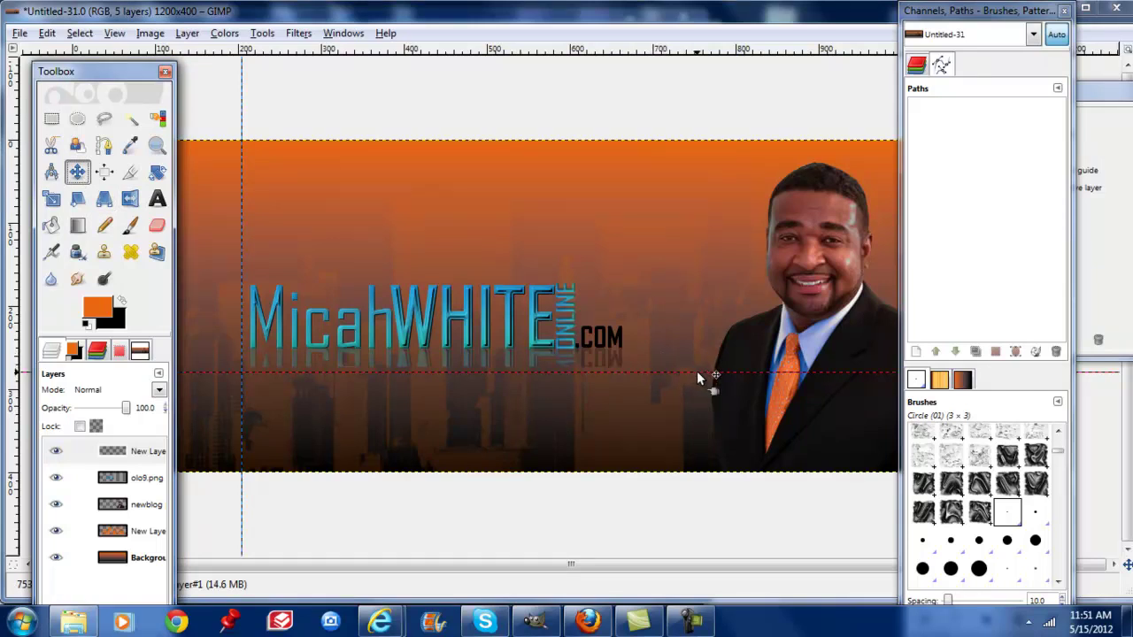
pyautogui.moveTo(696, 371); pyautogui.dragTo(689, 275)
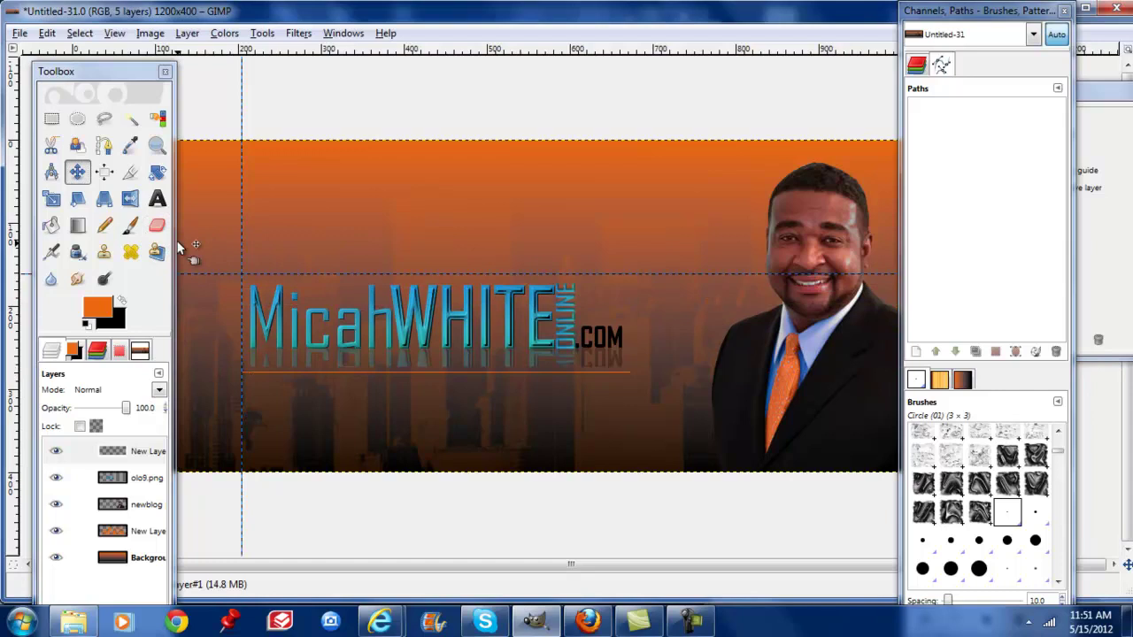
pyautogui.click(105, 226)
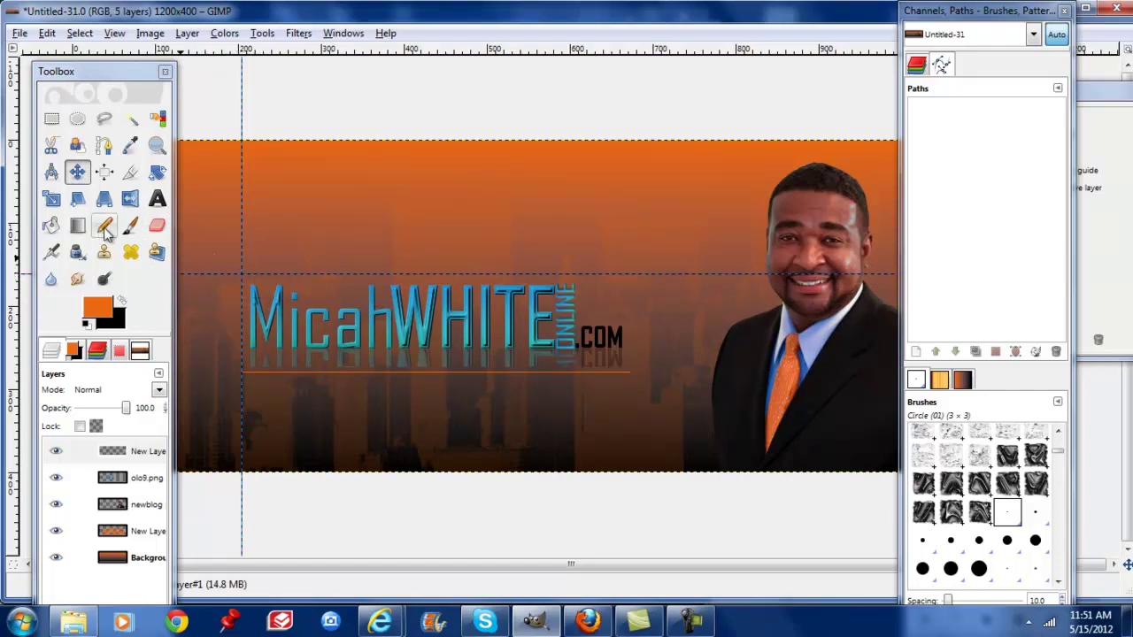
pyautogui.click(240, 273)
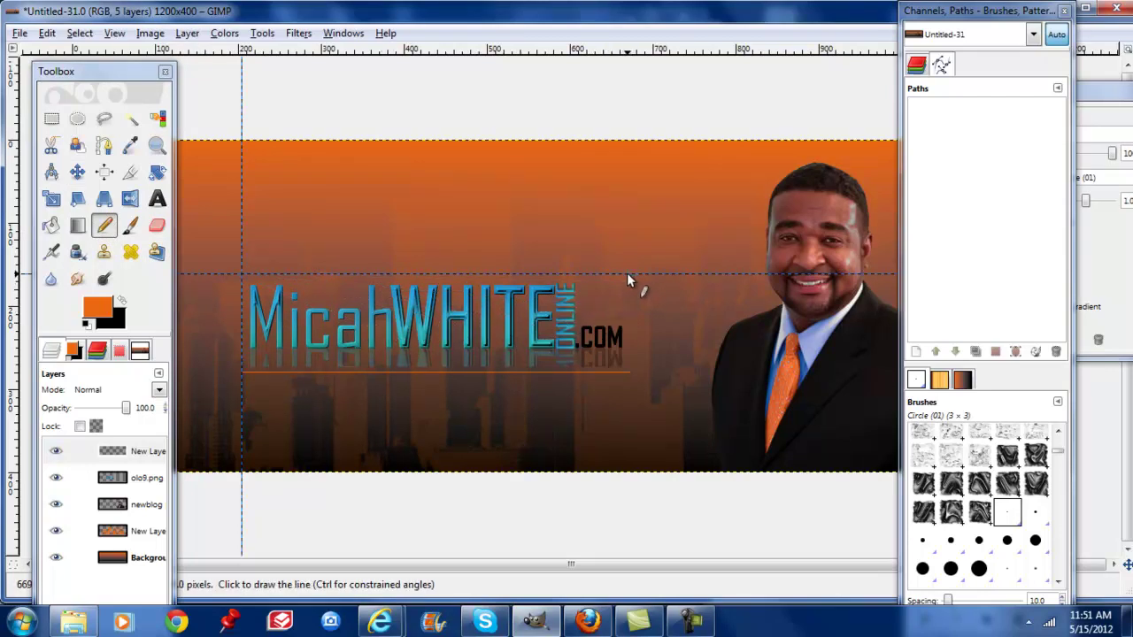
# - Remove both guides and type the slogan 'Free websites we can help' with the Text tool
pyautogui.press('m')
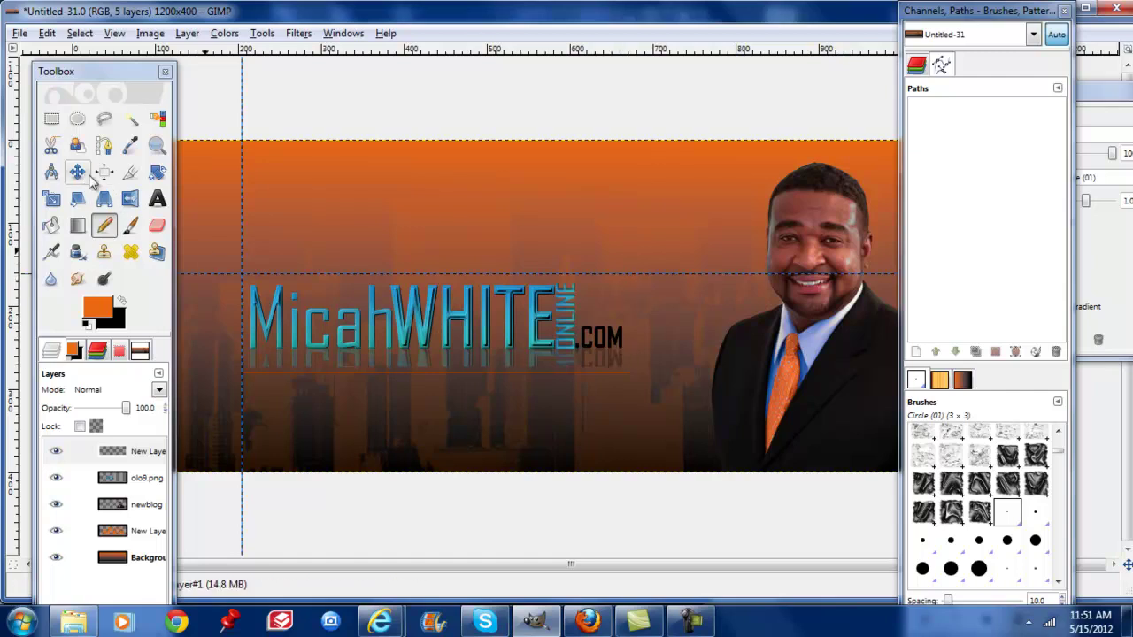
pyautogui.moveTo(662, 276); pyautogui.dragTo(635, 49)
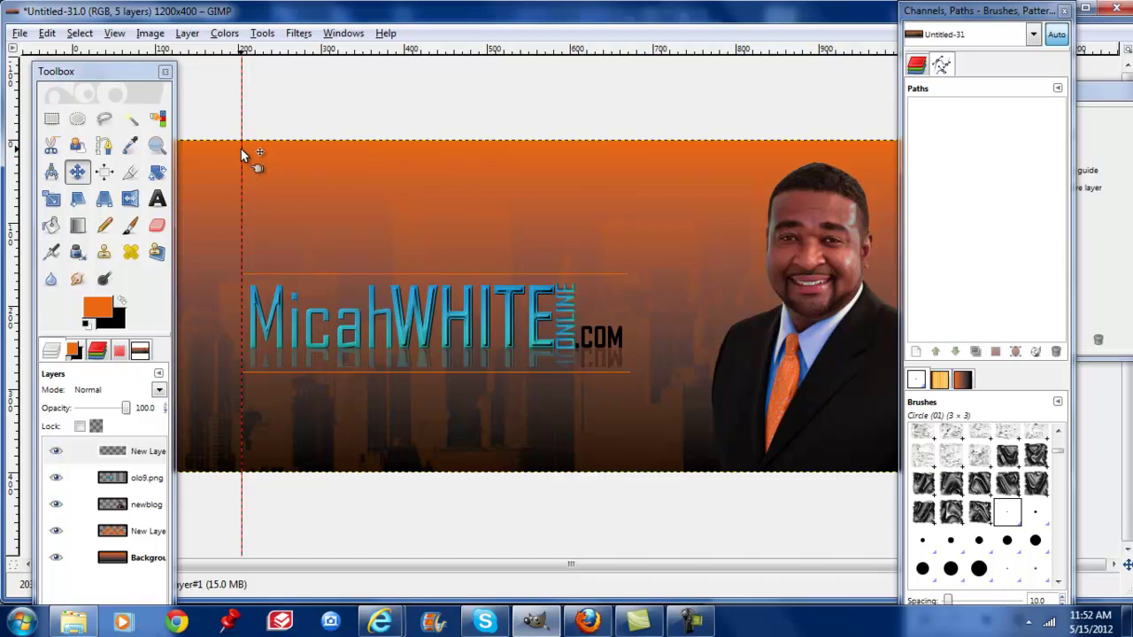
pyautogui.moveTo(247, 156); pyautogui.dragTo(29, 146)
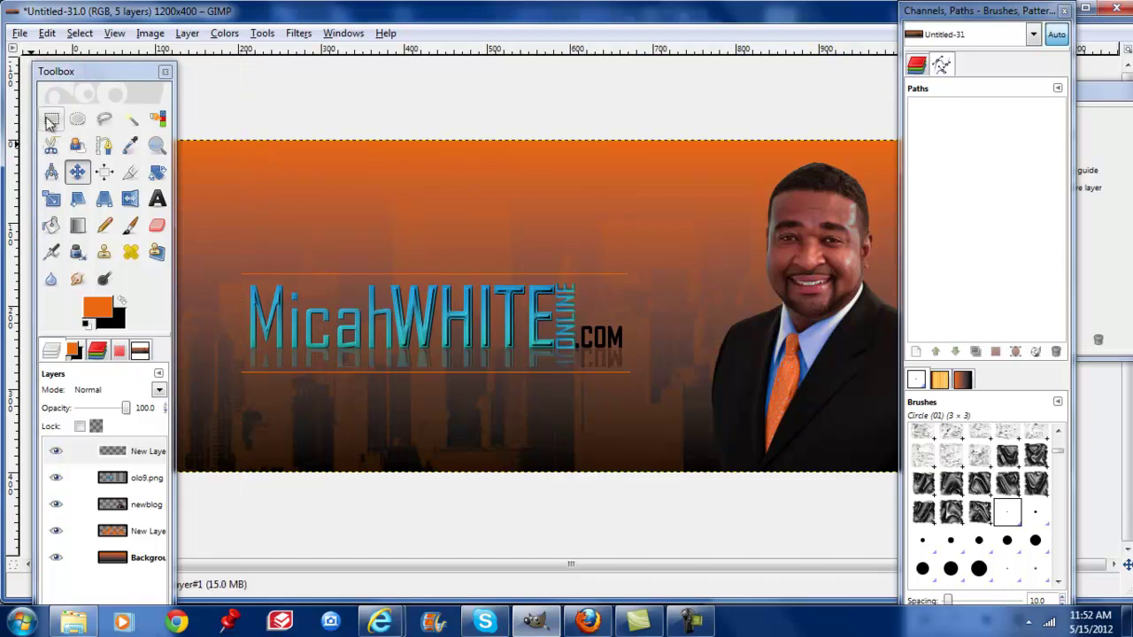
pyautogui.click(157, 200)
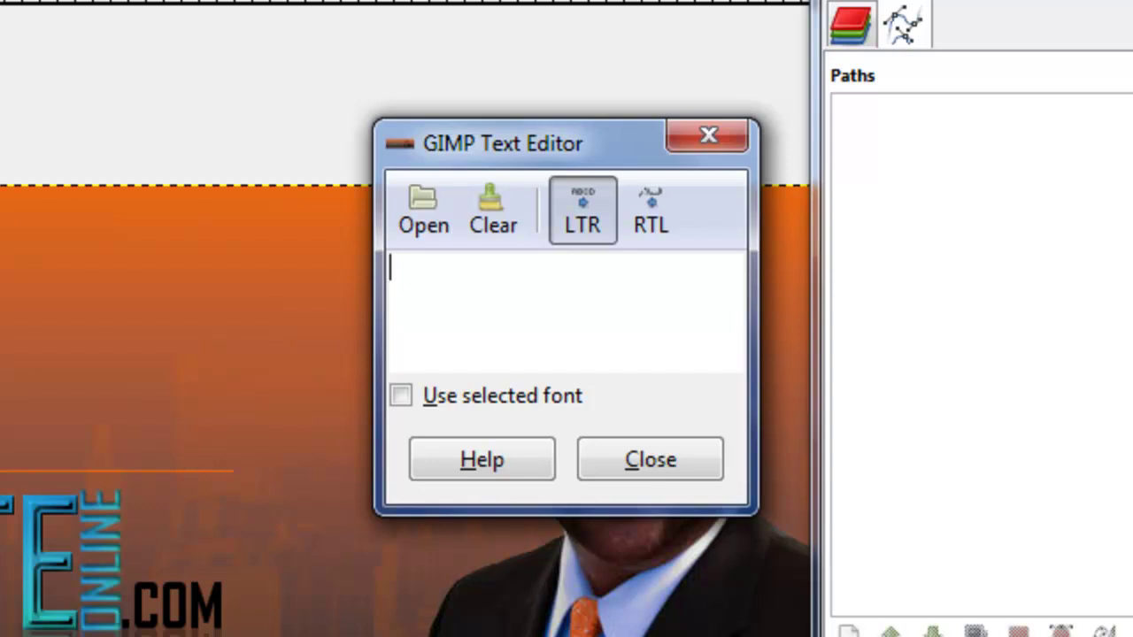
pyautogui.write('Fr')
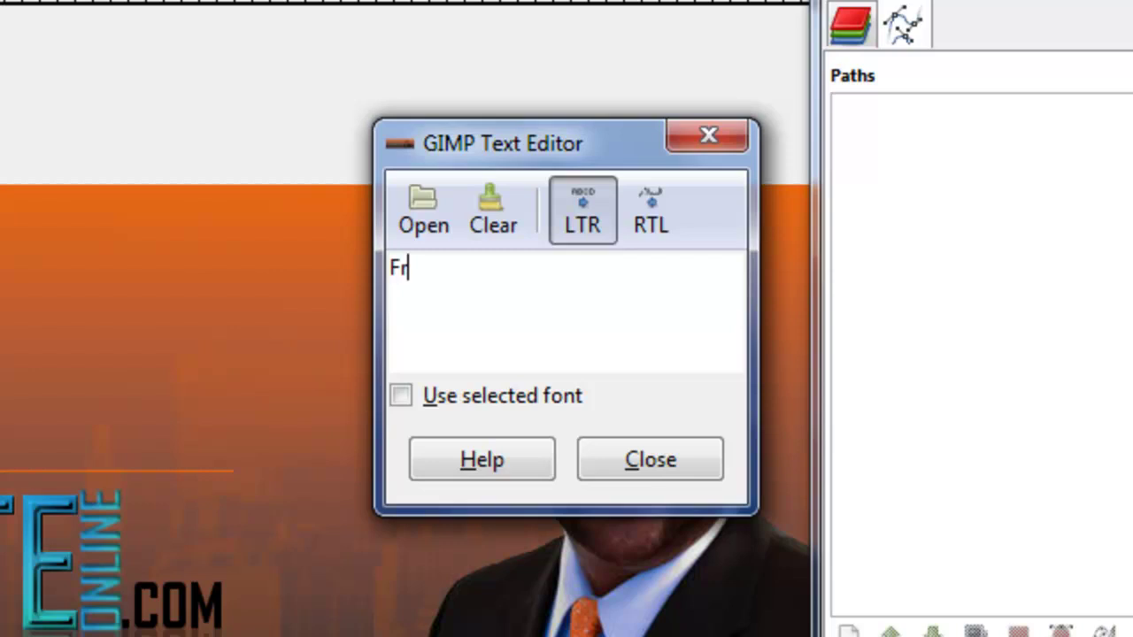
pyautogui.write('ee web')
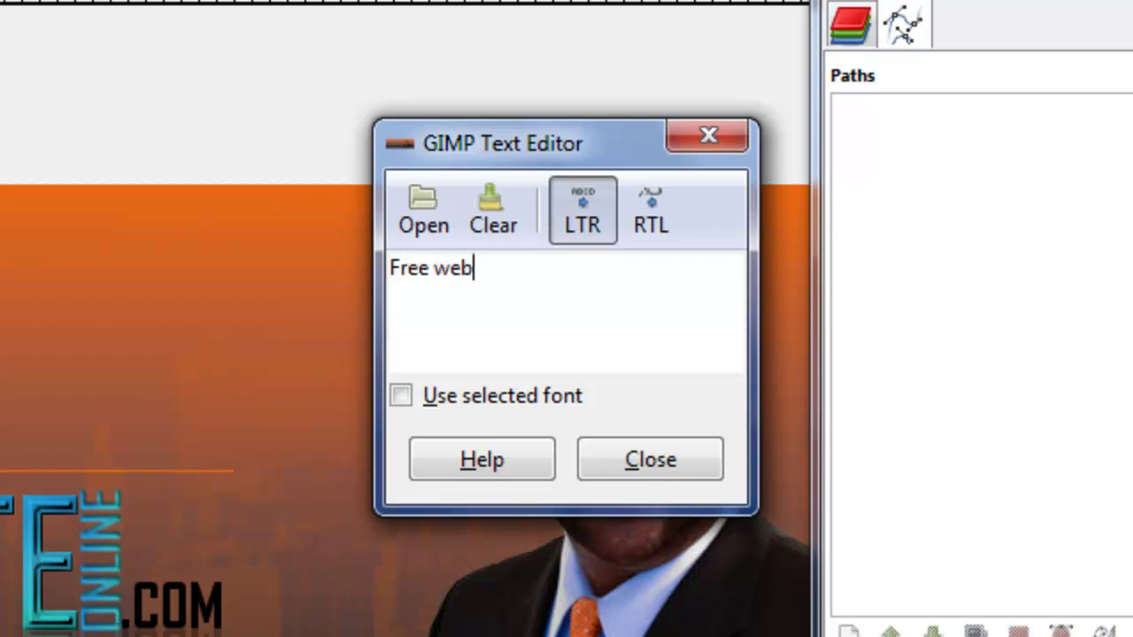
pyautogui.write('sites we')
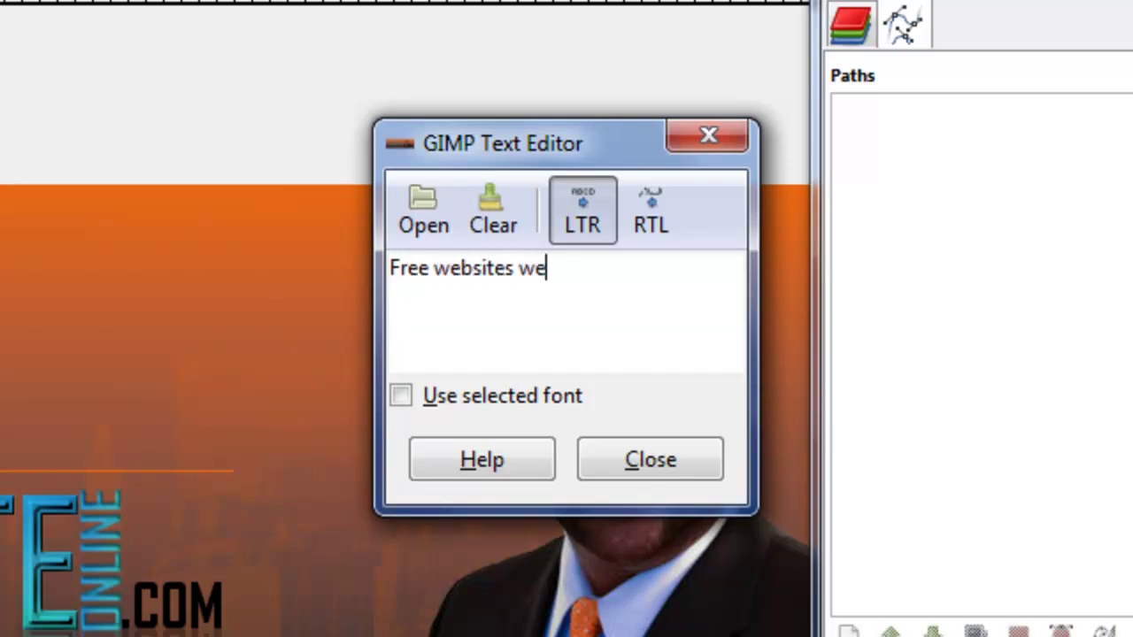
pyautogui.write(' can help')
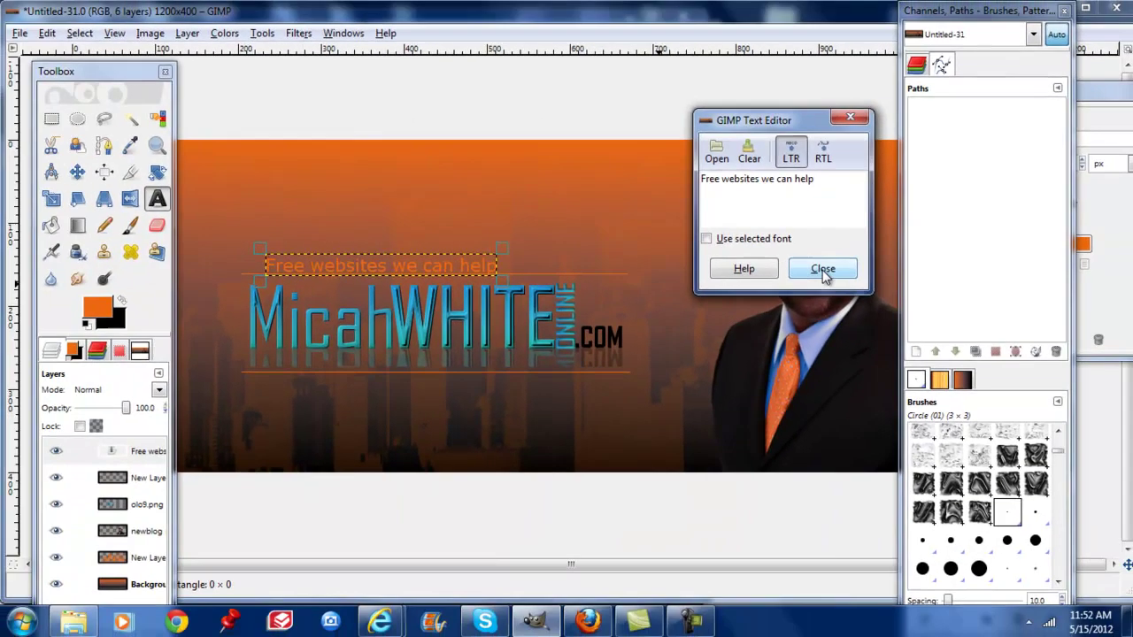
# - Make the slogan text white and widen its text box
pyautogui.click(650, 460)
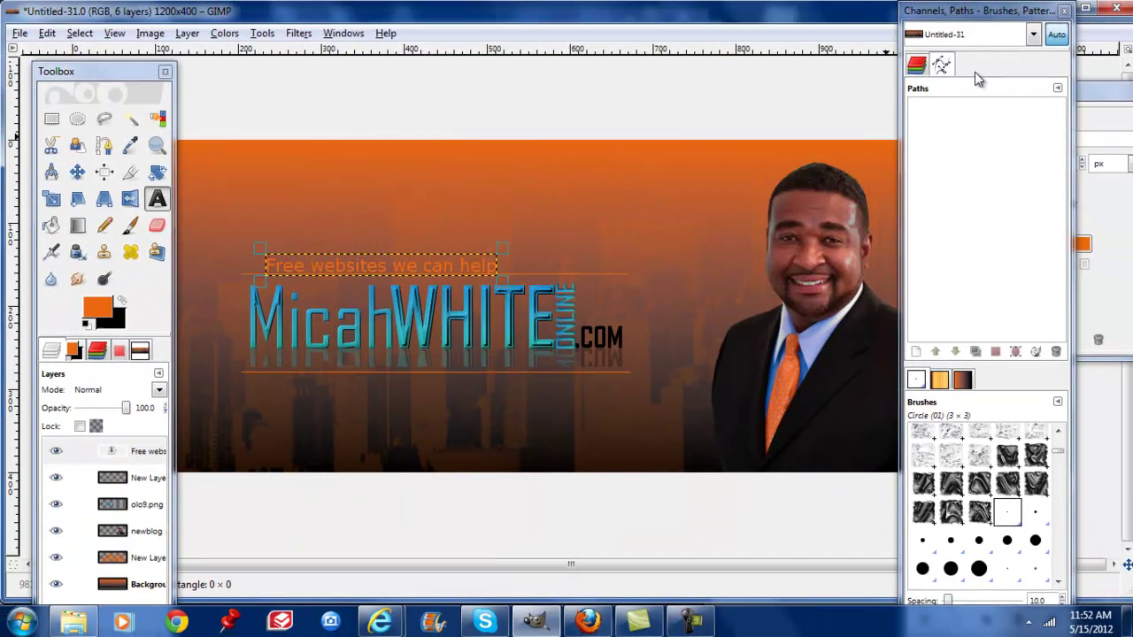
pyautogui.click(1111, 98)
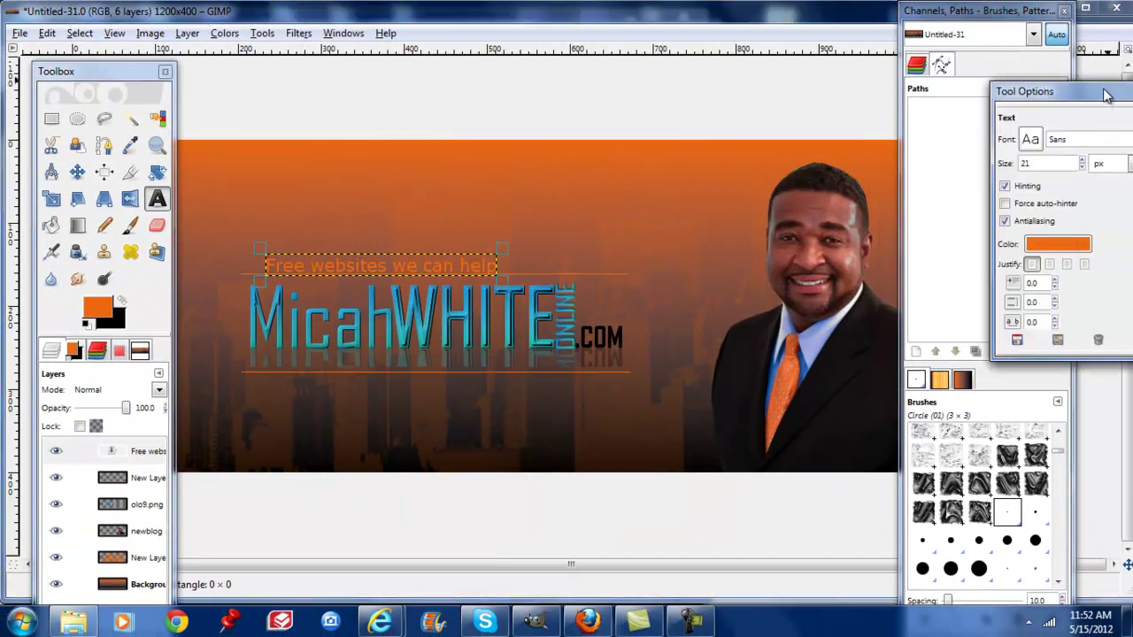
pyautogui.moveTo(1105, 96); pyautogui.dragTo(929, 77)
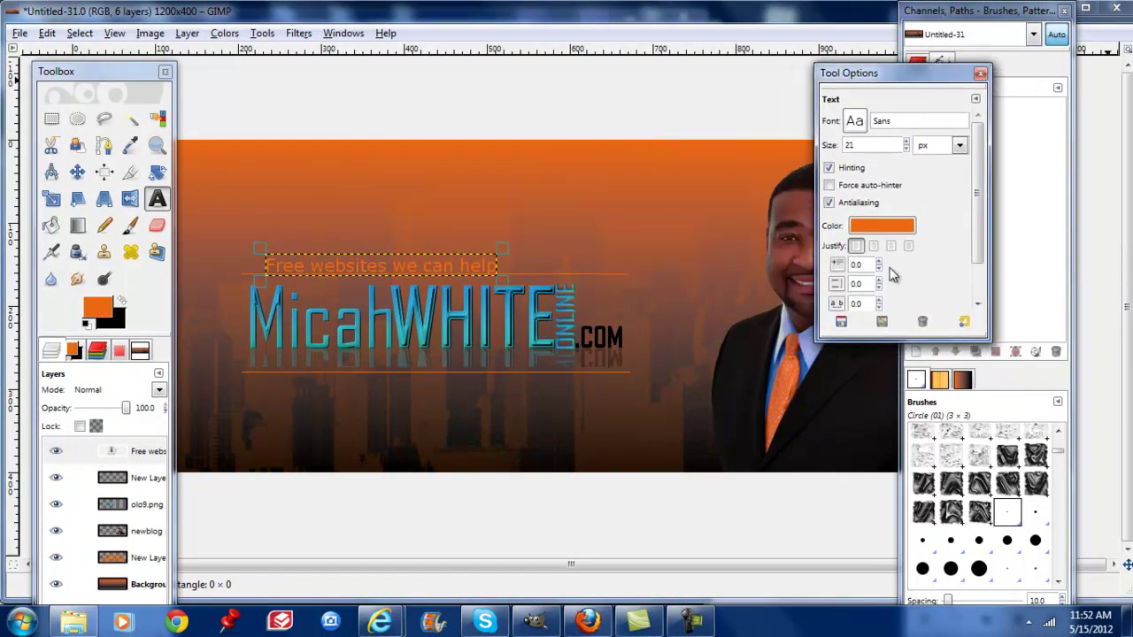
pyautogui.click(871, 227)
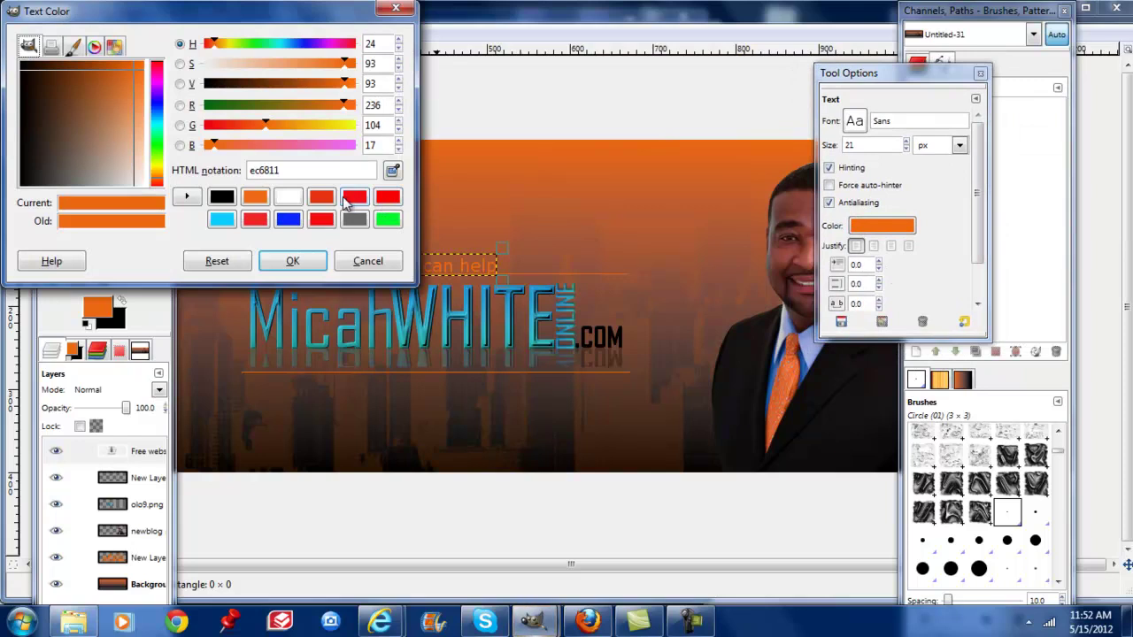
pyautogui.click(288, 196)
pyautogui.click(292, 261)
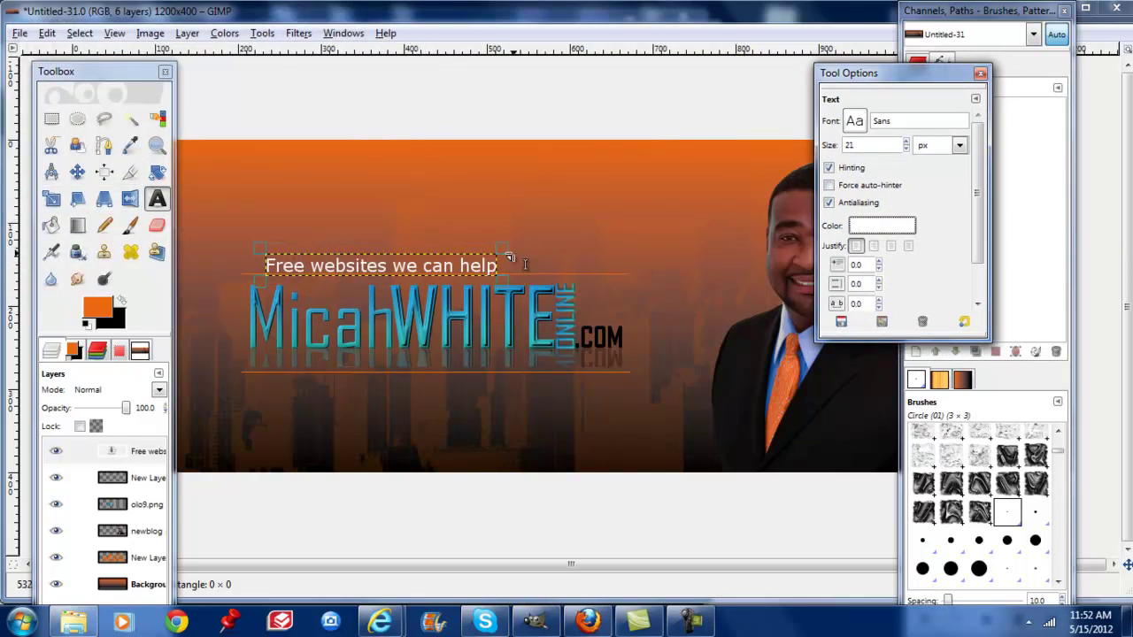
pyautogui.moveTo(504, 252); pyautogui.dragTo(549, 252)
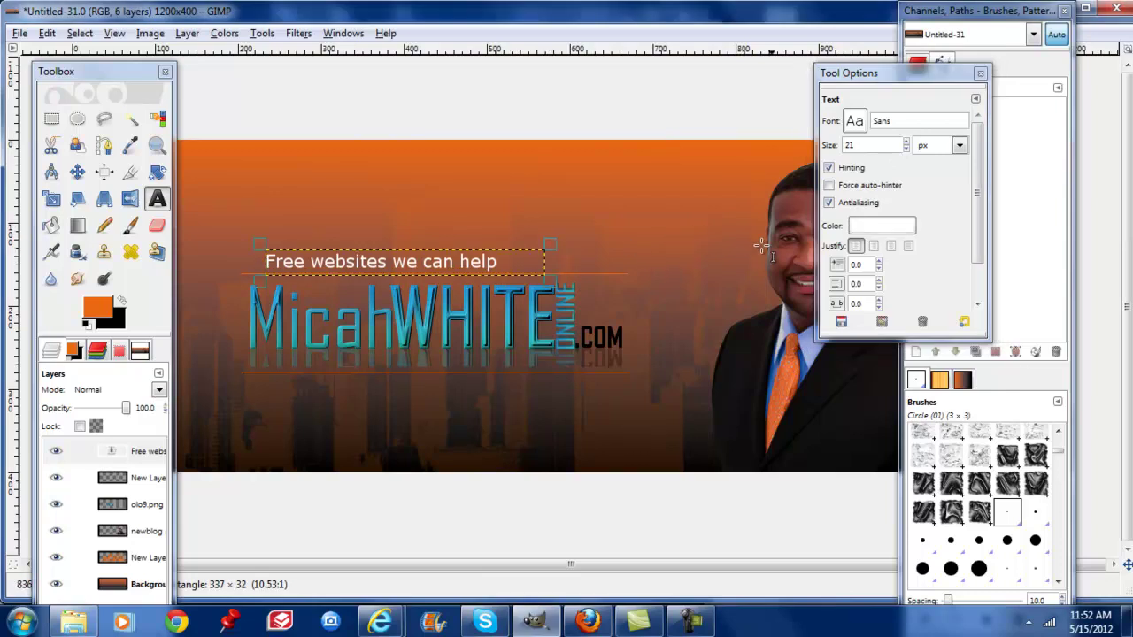
# - Set the slogan font to Segoe Print Bold and move it right, above the logo
pyautogui.click(854, 121)
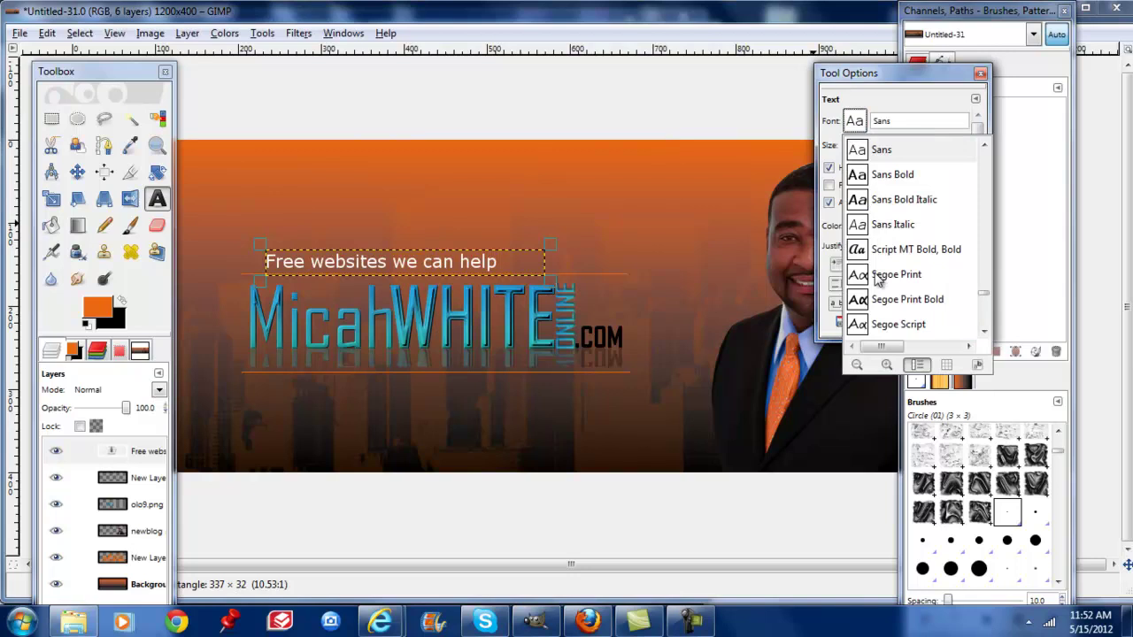
pyautogui.click(861, 299)
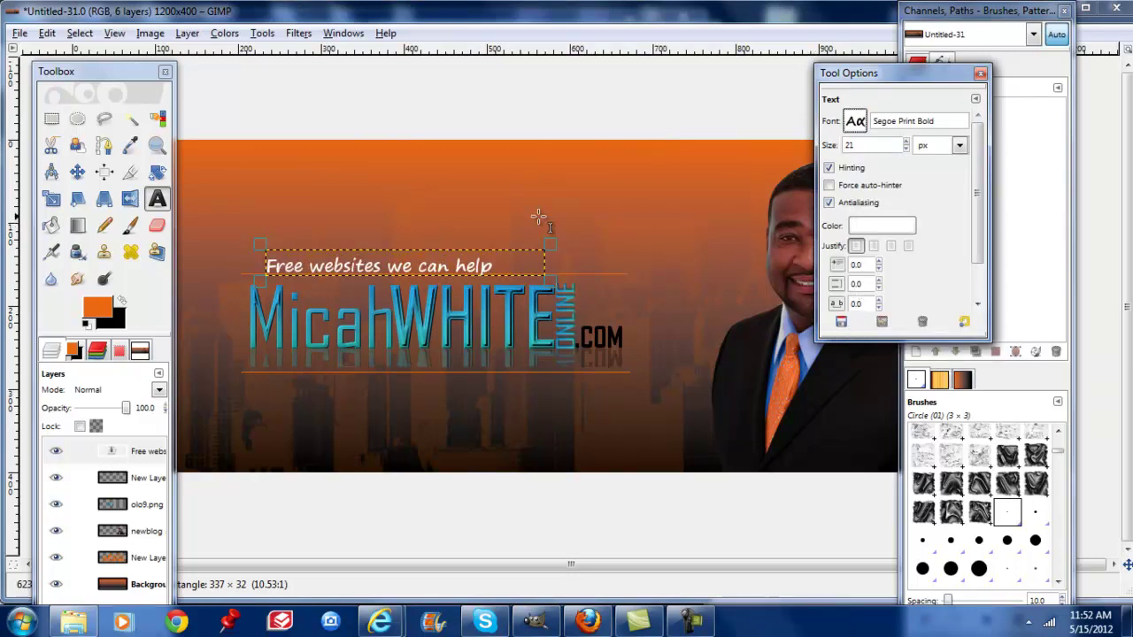
pyautogui.click(78, 173)
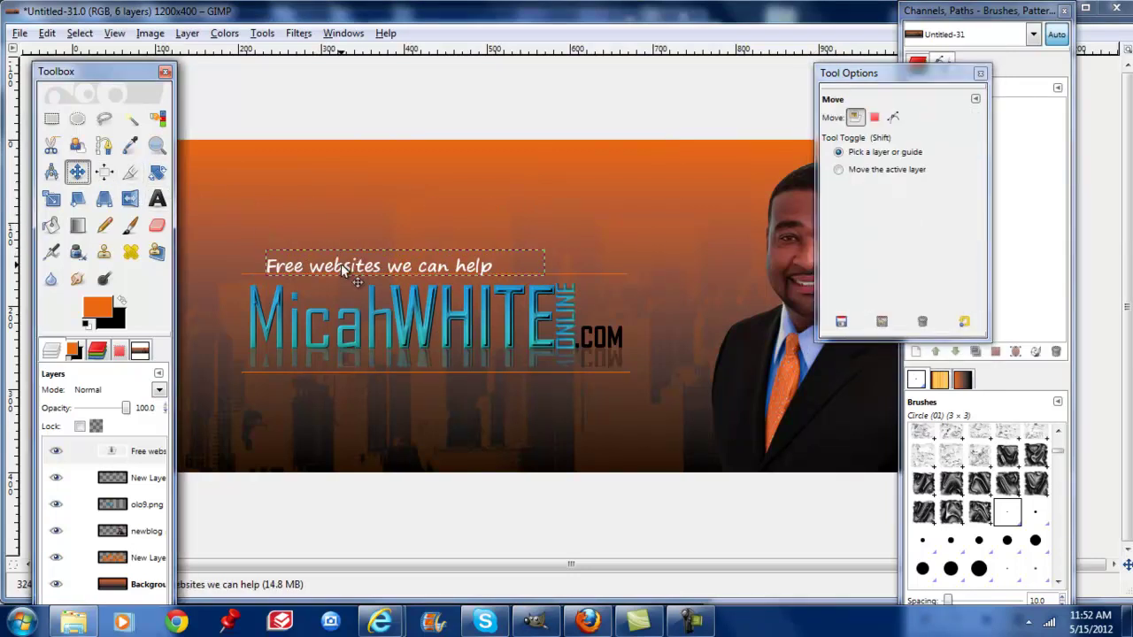
pyautogui.moveTo(339, 264); pyautogui.dragTo(371, 263)
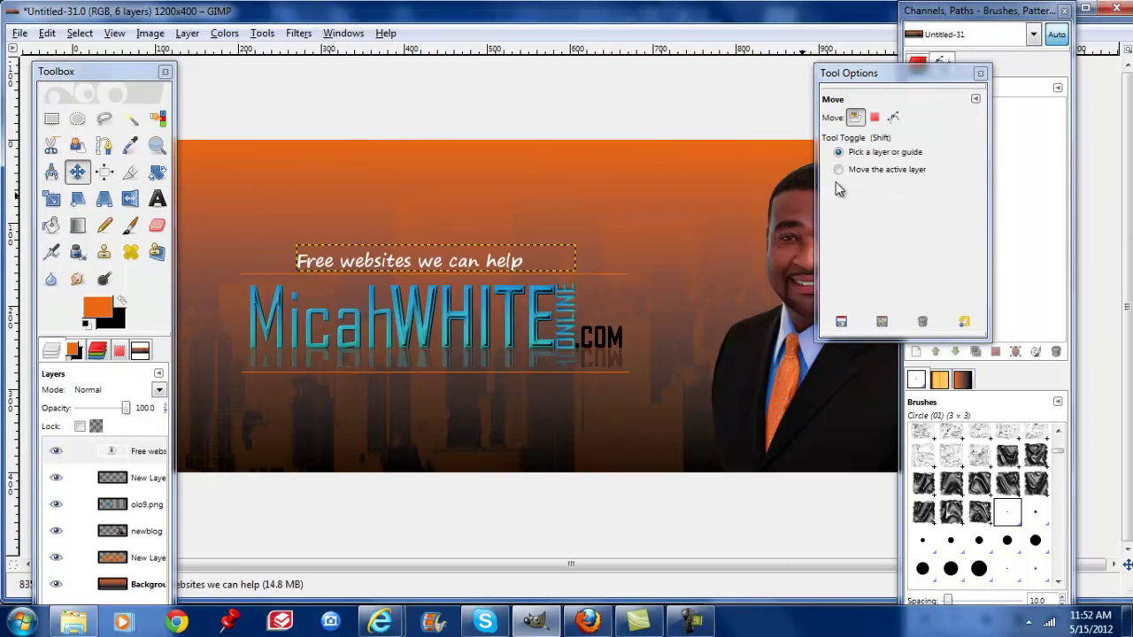
pyautogui.moveTo(843, 76); pyautogui.dragTo(1076, 88)
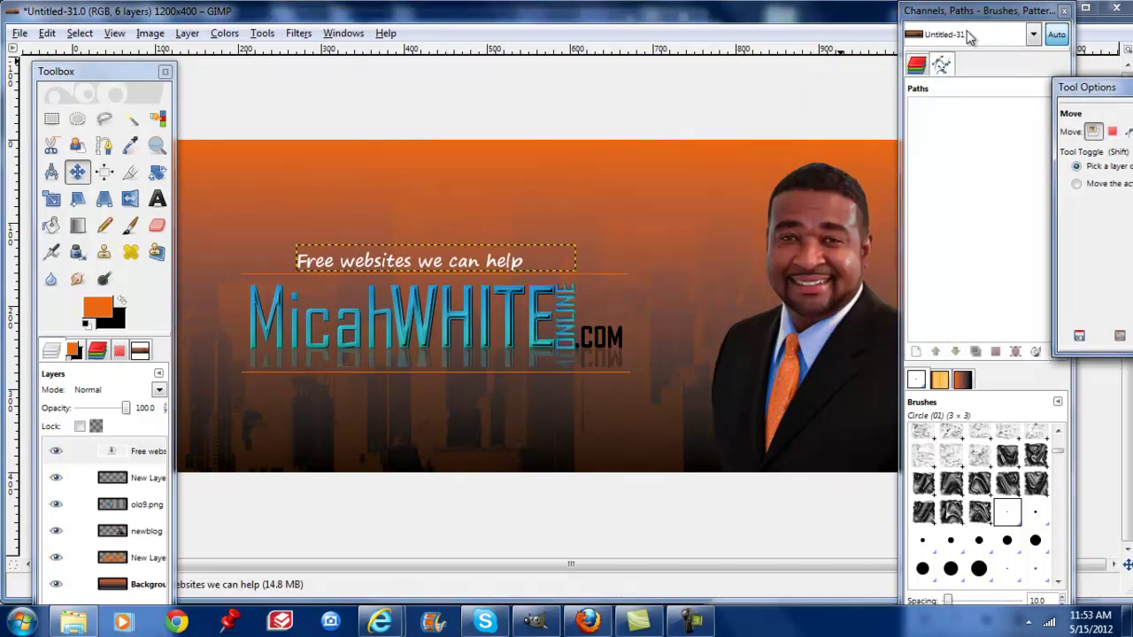
pyautogui.moveTo(929, 19); pyautogui.dragTo(1083, 46)
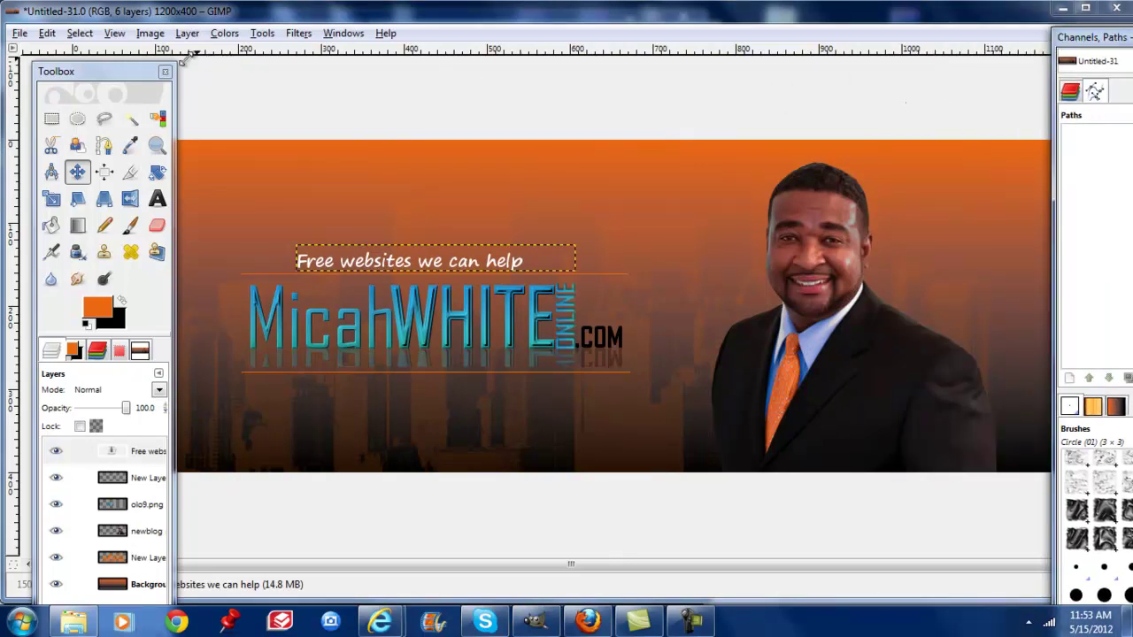
pyautogui.moveTo(135, 81); pyautogui.dragTo(71, 82)
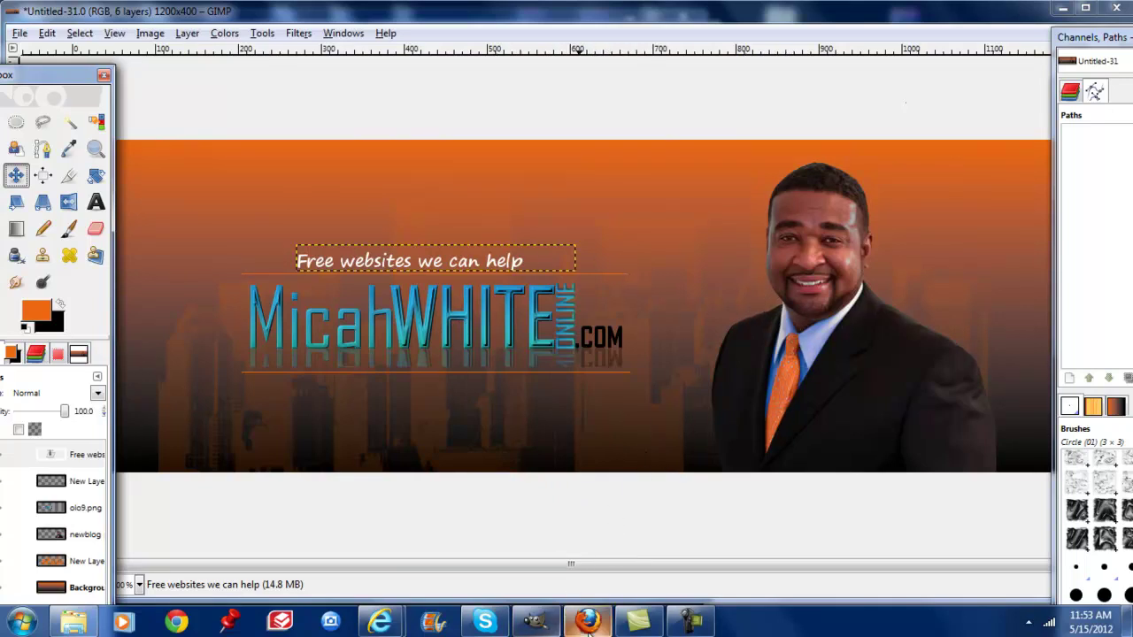
# - Bring up the micahwhiteonline.com blog in Firefox, showing its orange skyline header and welcome section
pyautogui.moveTo(588, 621)
pyautogui.click(590, 518)
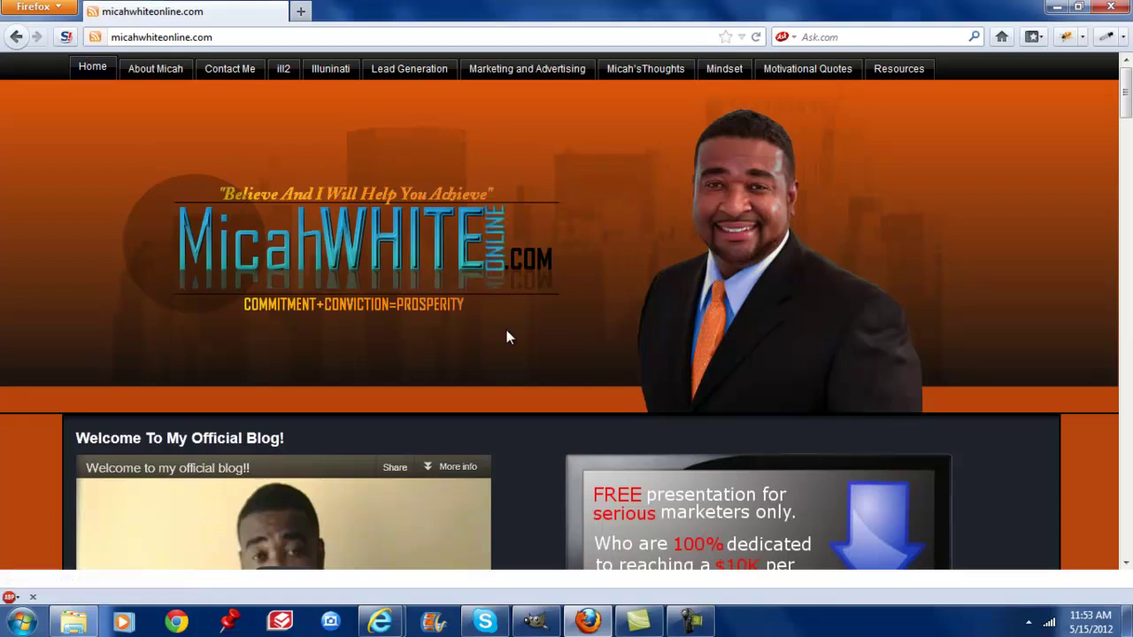
pyautogui.moveTo(691, 620)
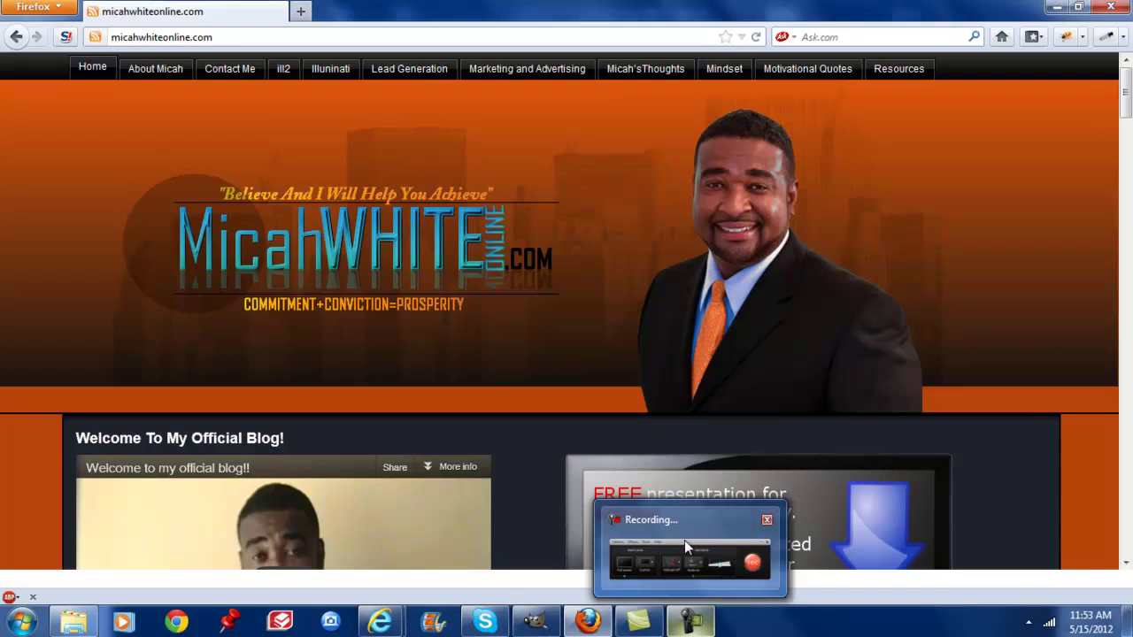
pyautogui.click(684, 540)
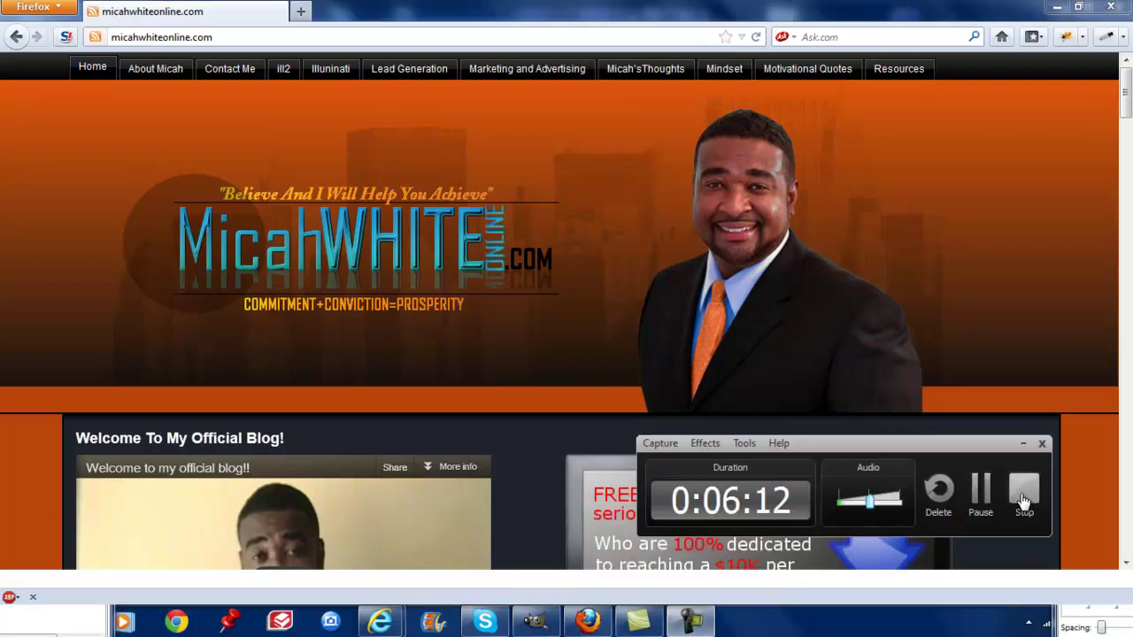